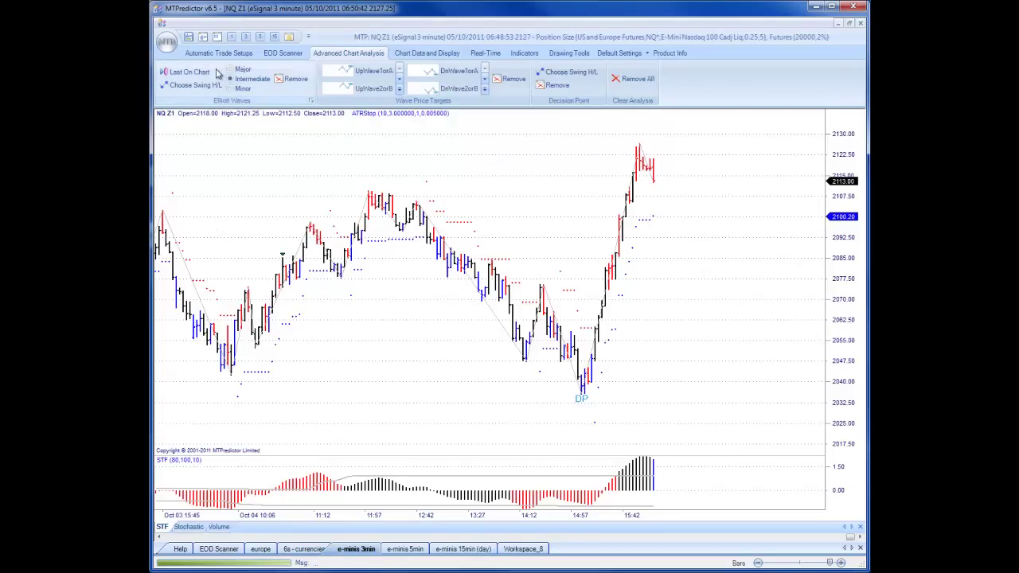
# - Turn off the TS1, TS2, TS3, TS4 and DP signal displays in Trade Target Settings
pyautogui.click(222, 56)
pyautogui.click(268, 101)
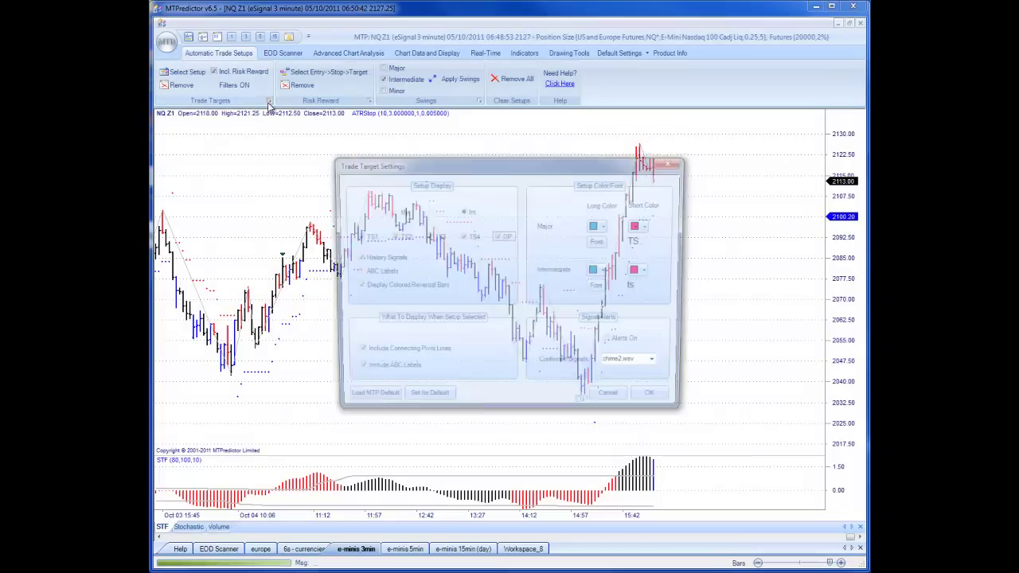
pyautogui.click(356, 237)
pyautogui.click(390, 240)
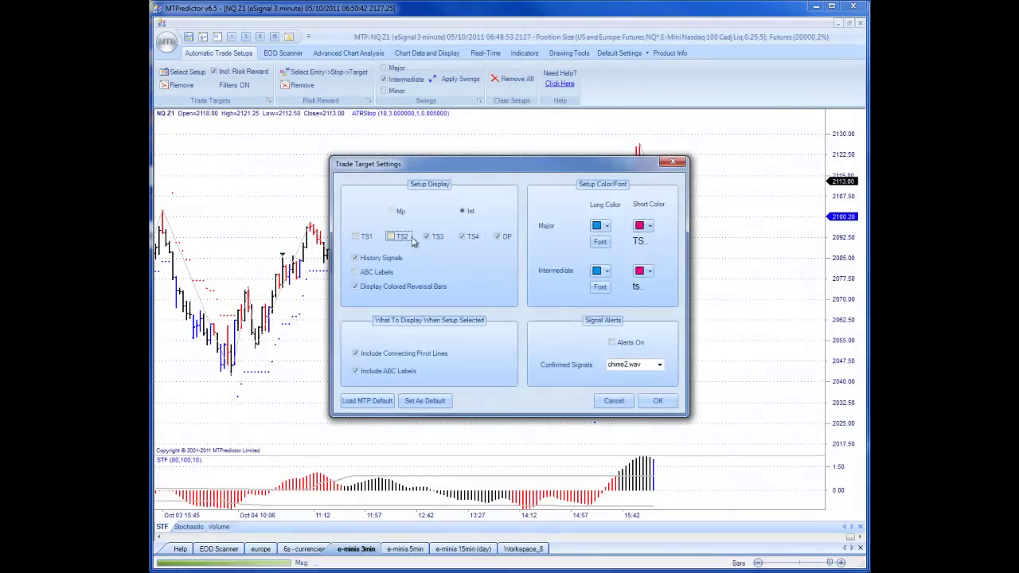
pyautogui.click(427, 237)
pyautogui.click(463, 236)
pyautogui.click(498, 236)
pyautogui.click(657, 402)
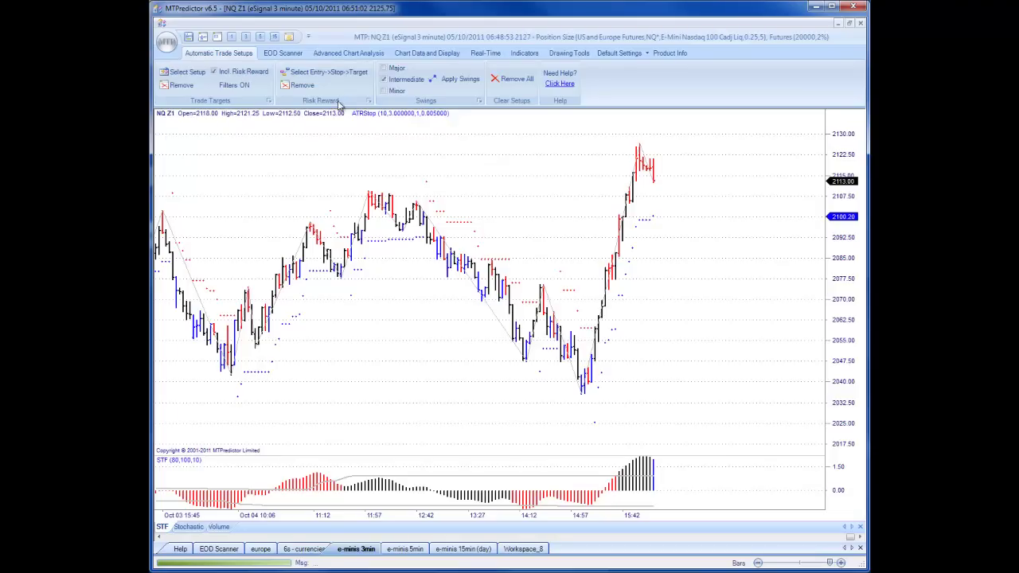
# - Restore the advanced analysis tools, count the up wave 5 at the midday high, and widen the pink box left
pyautogui.click(366, 55)
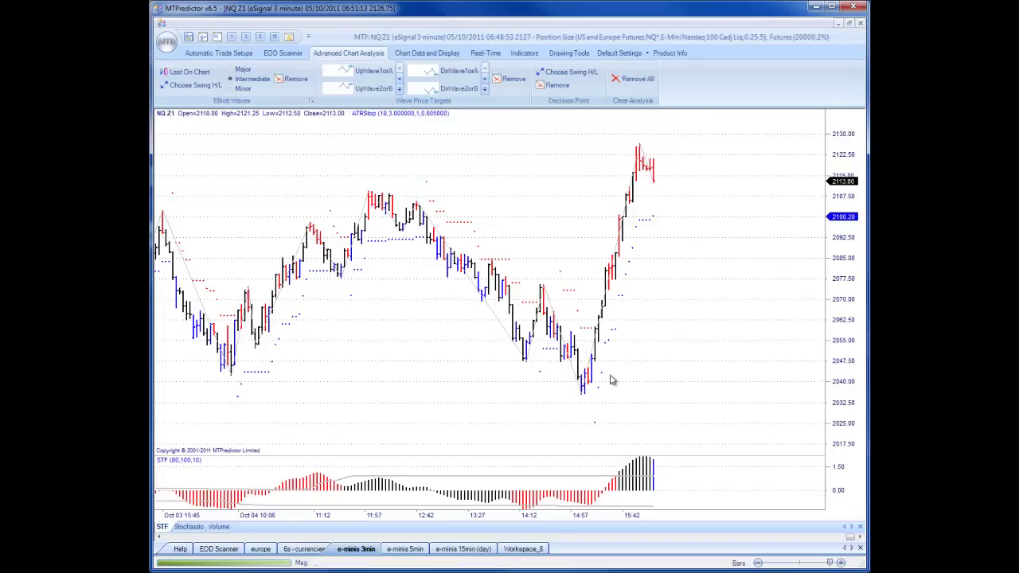
pyautogui.click(185, 86)
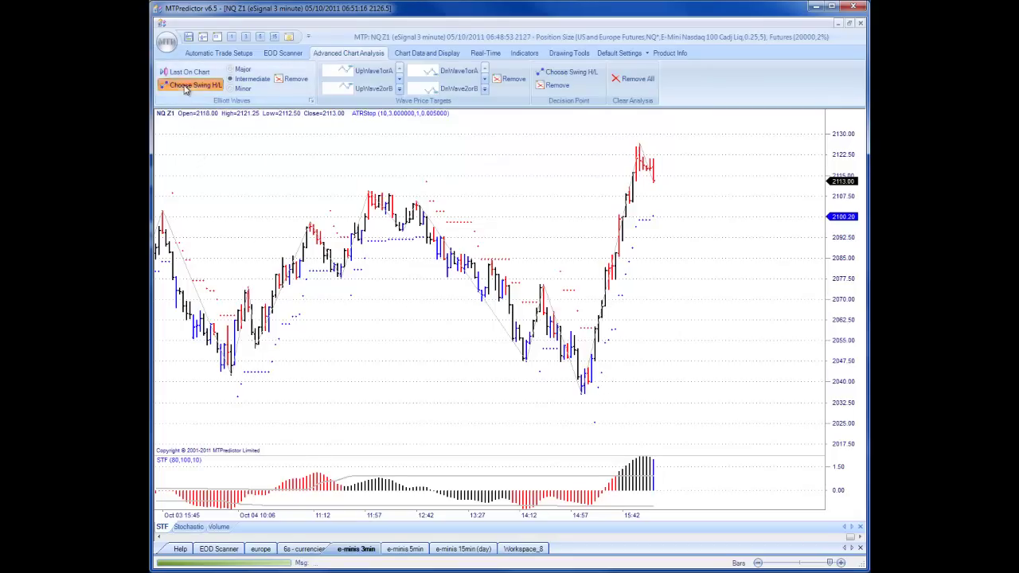
pyautogui.click(372, 206)
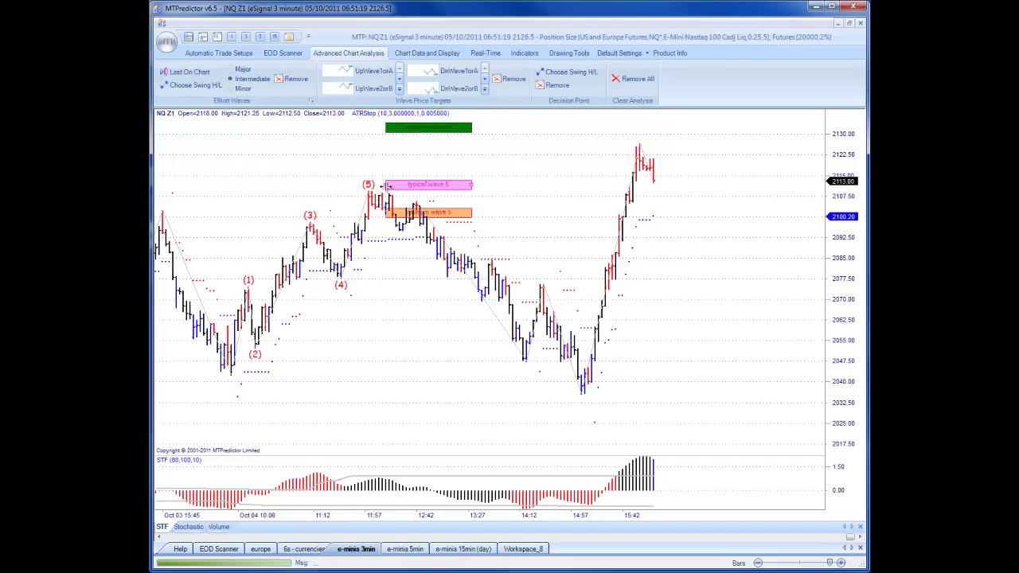
pyautogui.click(382, 187)
pyautogui.moveTo(382, 188); pyautogui.dragTo(341, 186)
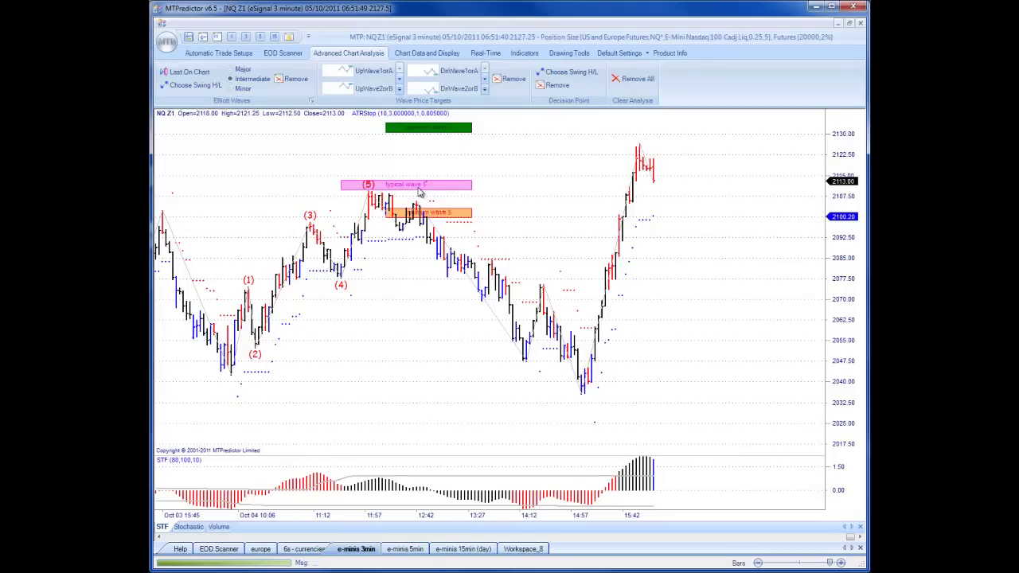
# - Count the down wave 5 ending at the afternoon low and extend the pink target line left
pyautogui.click(200, 91)
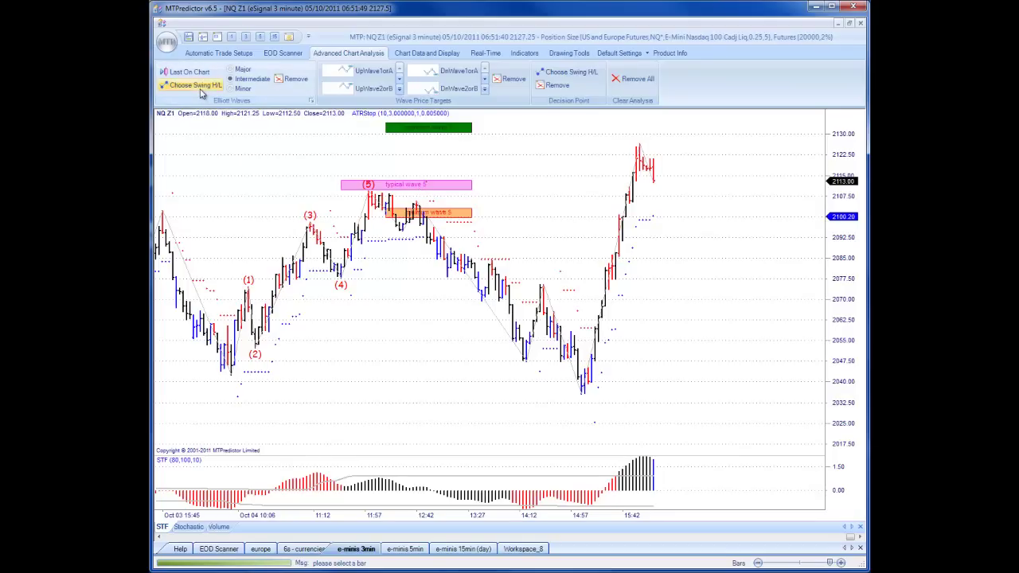
pyautogui.click(583, 389)
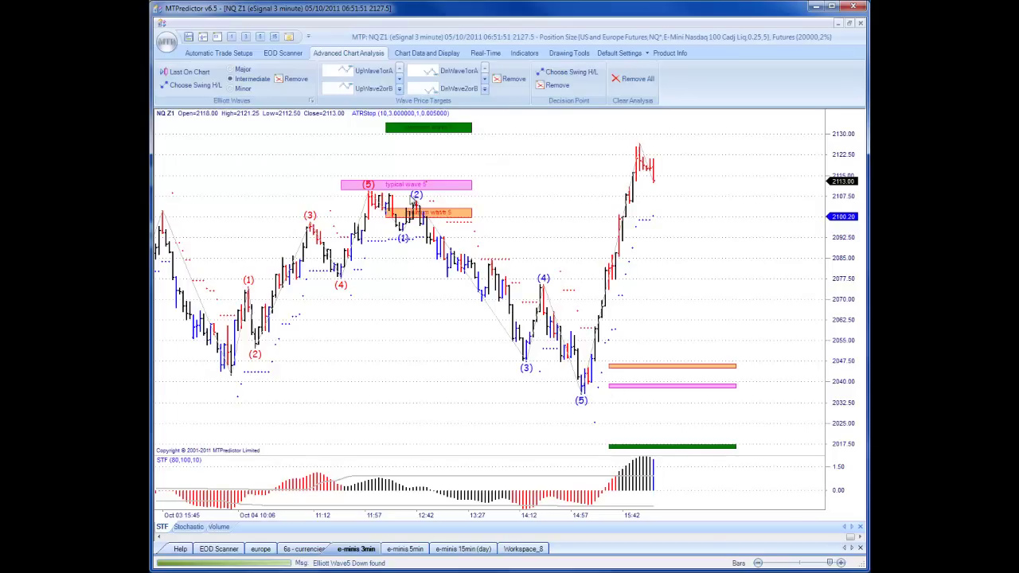
pyautogui.click(615, 388)
pyautogui.moveTo(616, 392); pyautogui.dragTo(547, 389)
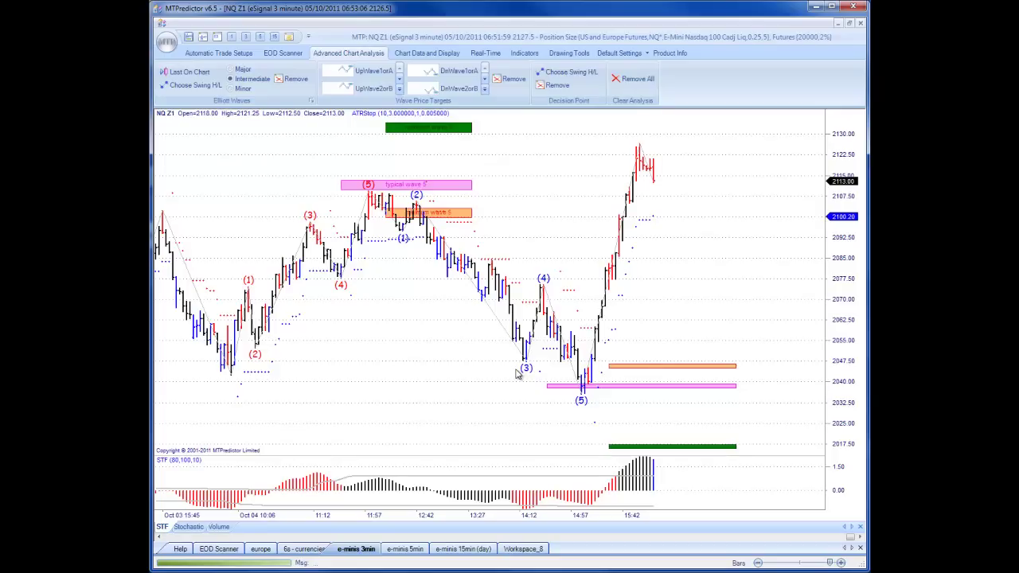
# - Clear all analysis markings from the chart and scroll back to earlier bars
pyautogui.rightClick(428, 352)
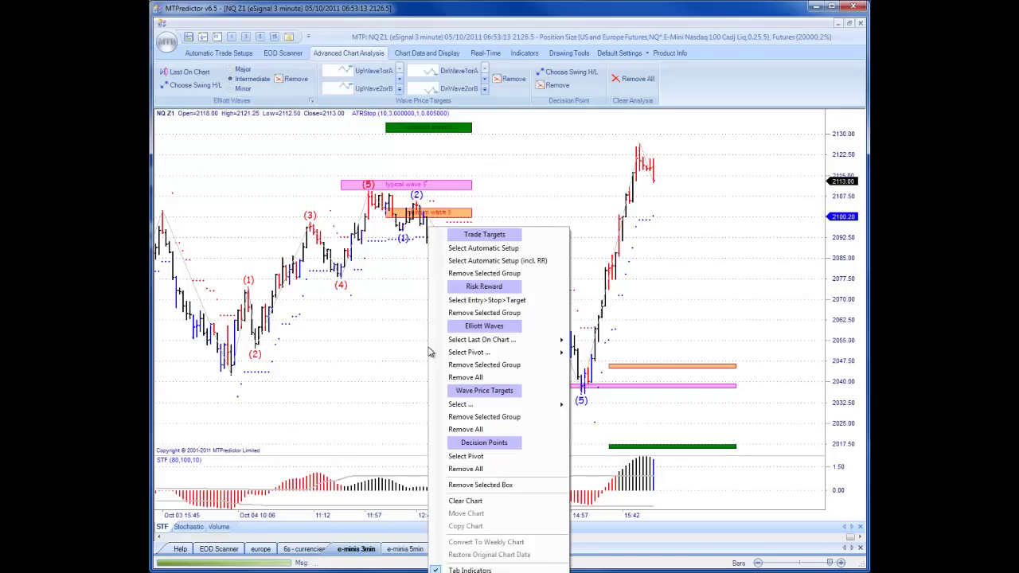
pyautogui.click(478, 501)
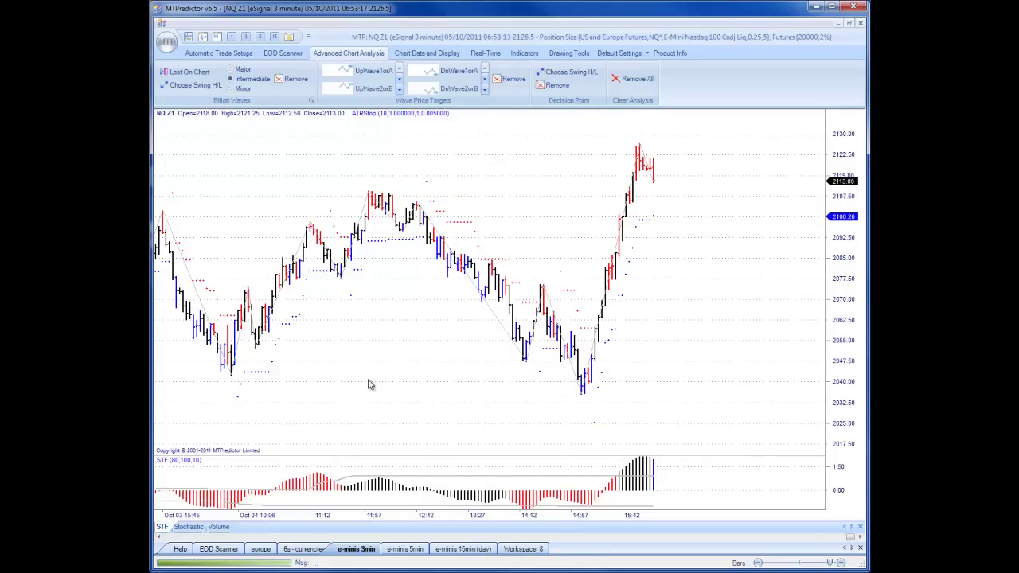
pyautogui.hscroll(-10, 368, 385)
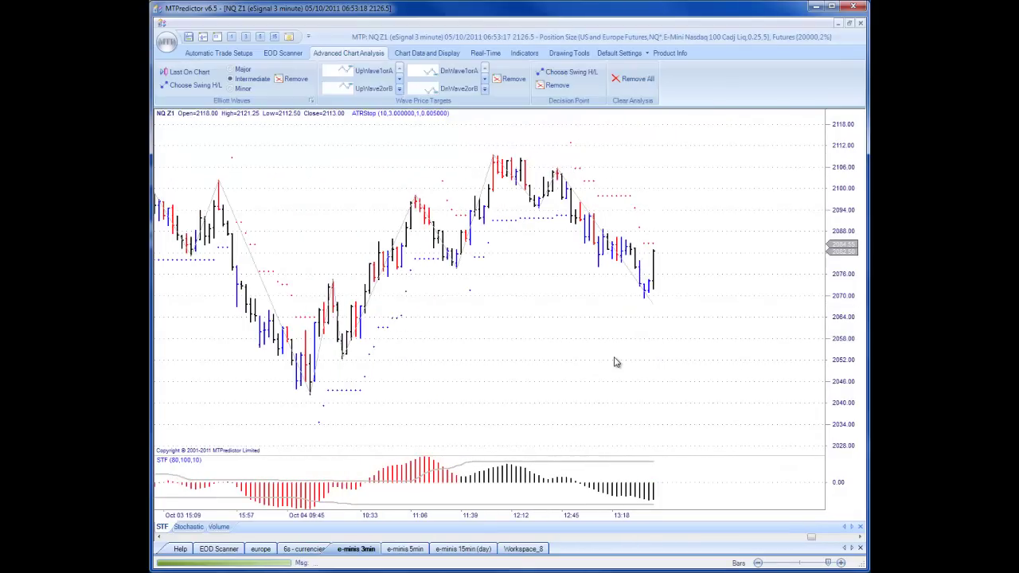
# - Count the up wave 5 at the earlier high, widen the pink box left, and show Volume below
pyautogui.click(191, 84)
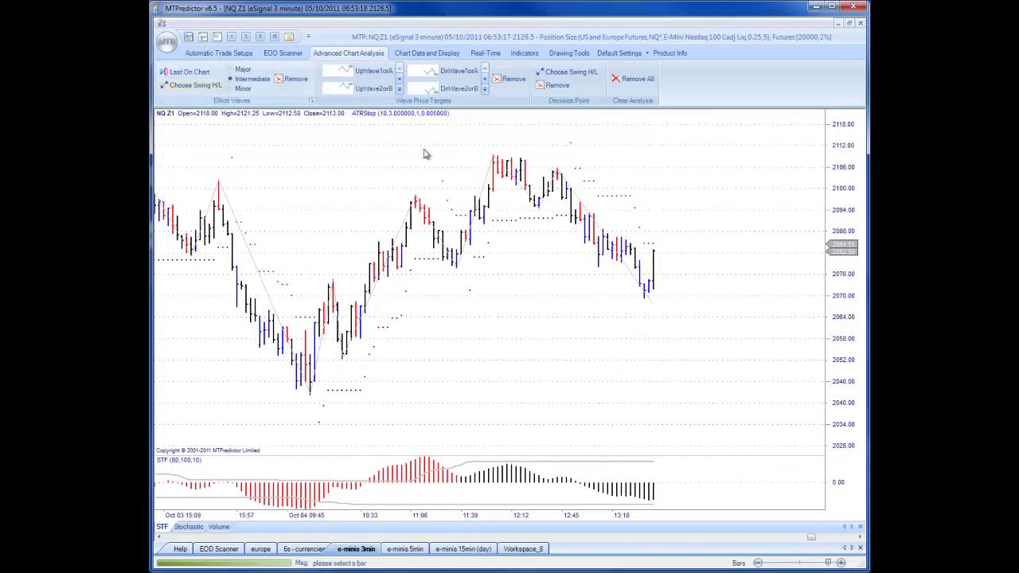
pyautogui.click(496, 160)
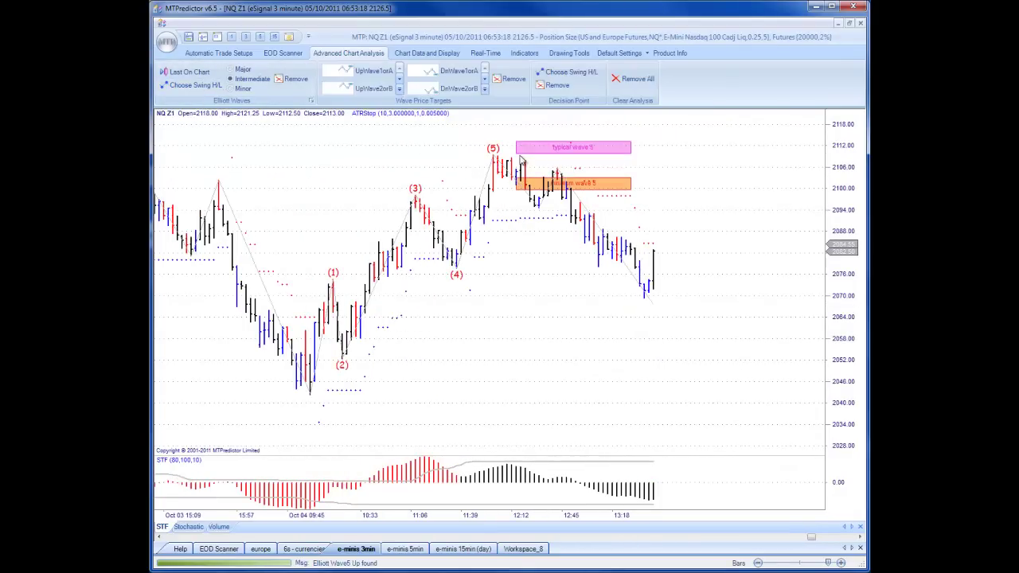
pyautogui.moveTo(522, 151); pyautogui.dragTo(451, 148)
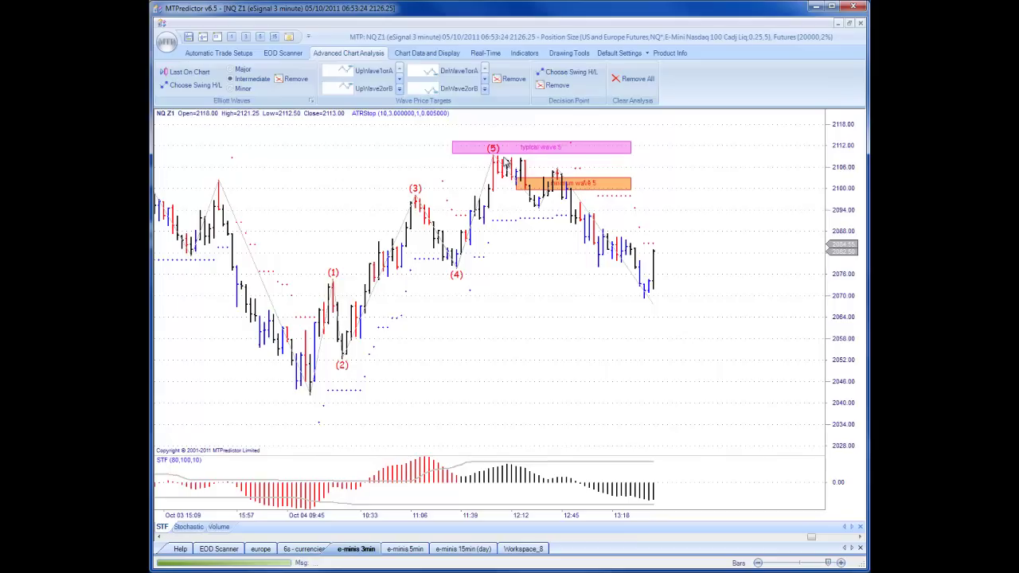
pyautogui.click(192, 527)
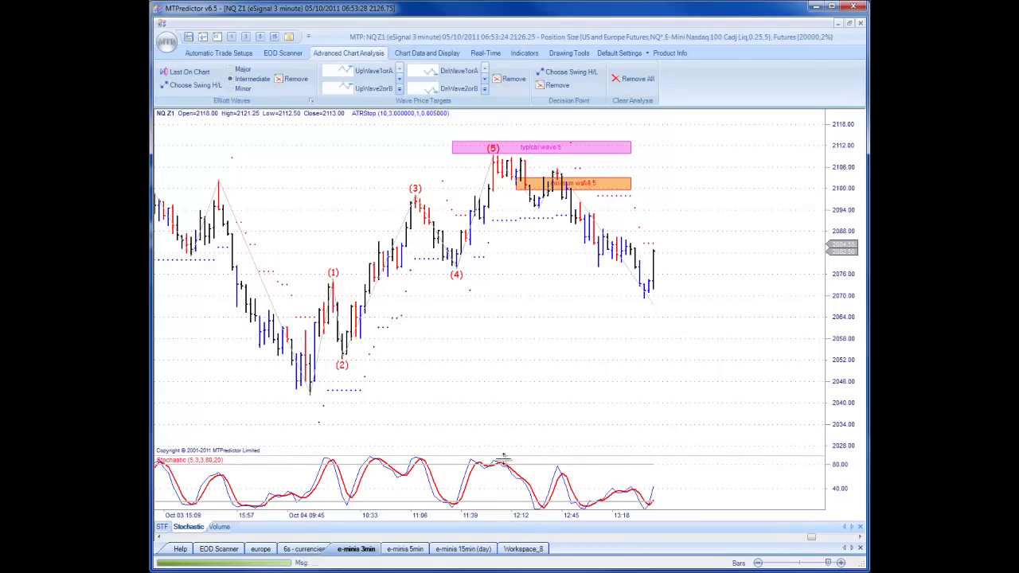
pyautogui.click(219, 527)
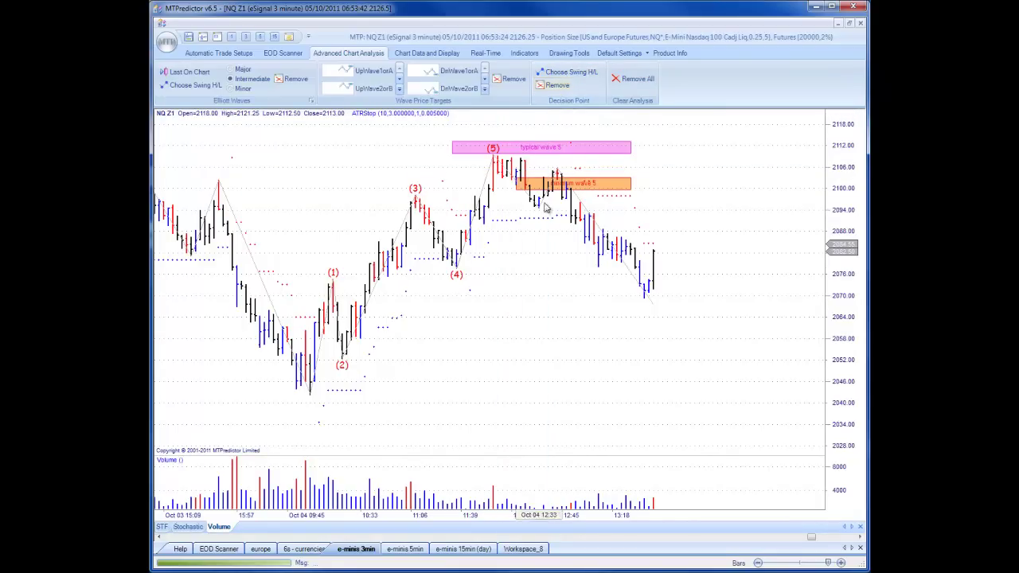
# - Stretch the decision point zone right and plot a short: entry 2104, stop 2109.75, target 2073.66 (R/R 5.3)
pyautogui.click(539, 290)
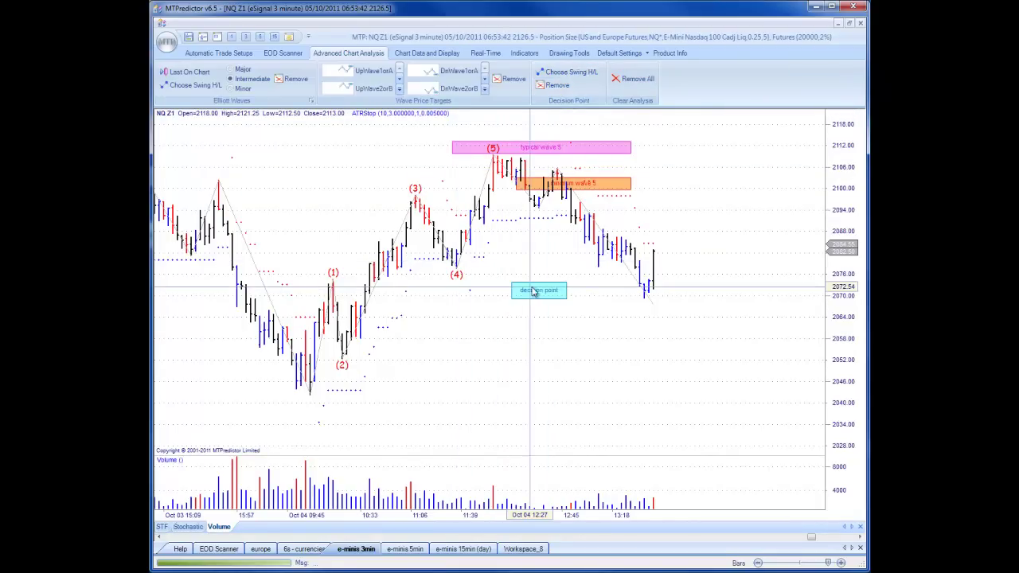
pyautogui.moveTo(562, 291); pyautogui.dragTo(656, 295)
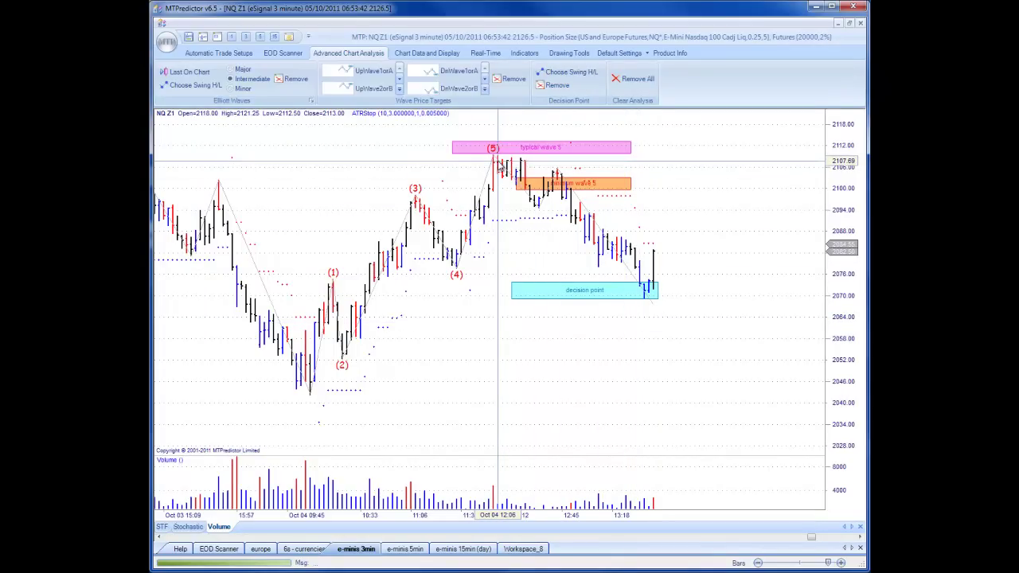
pyautogui.rightClick(677, 226)
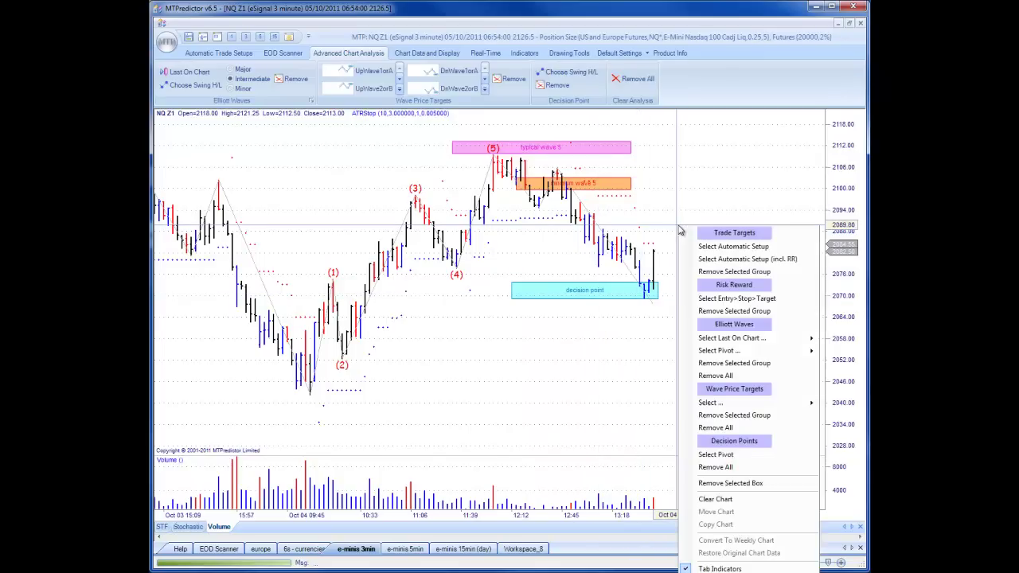
pyautogui.click(709, 298)
pyautogui.click(492, 139)
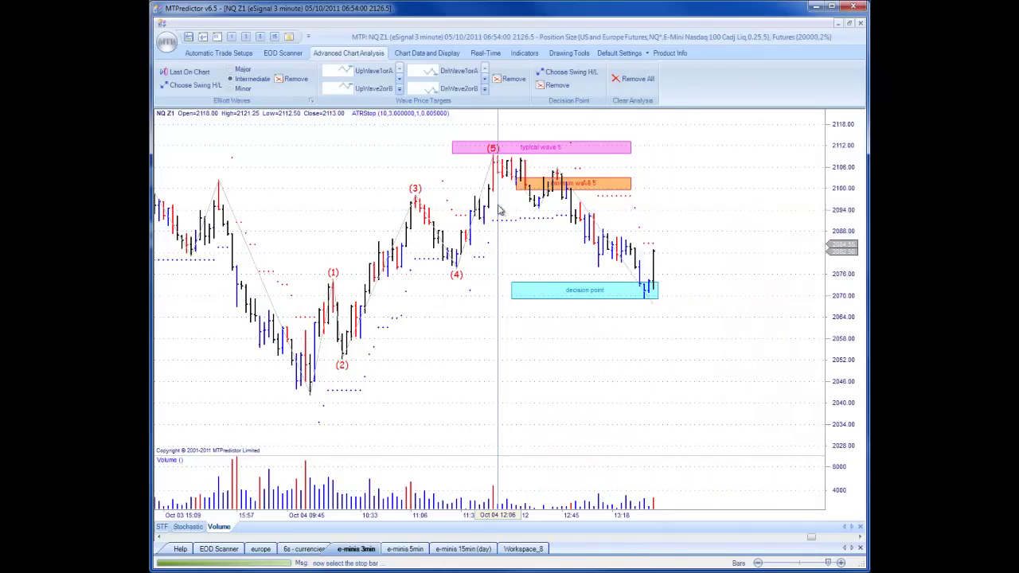
pyautogui.click(495, 141)
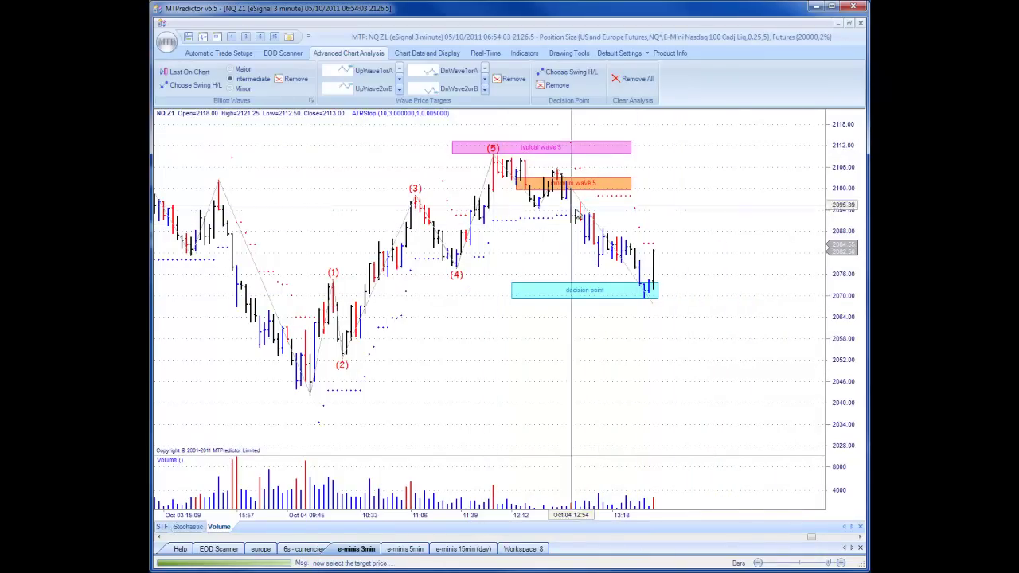
pyautogui.click(643, 284)
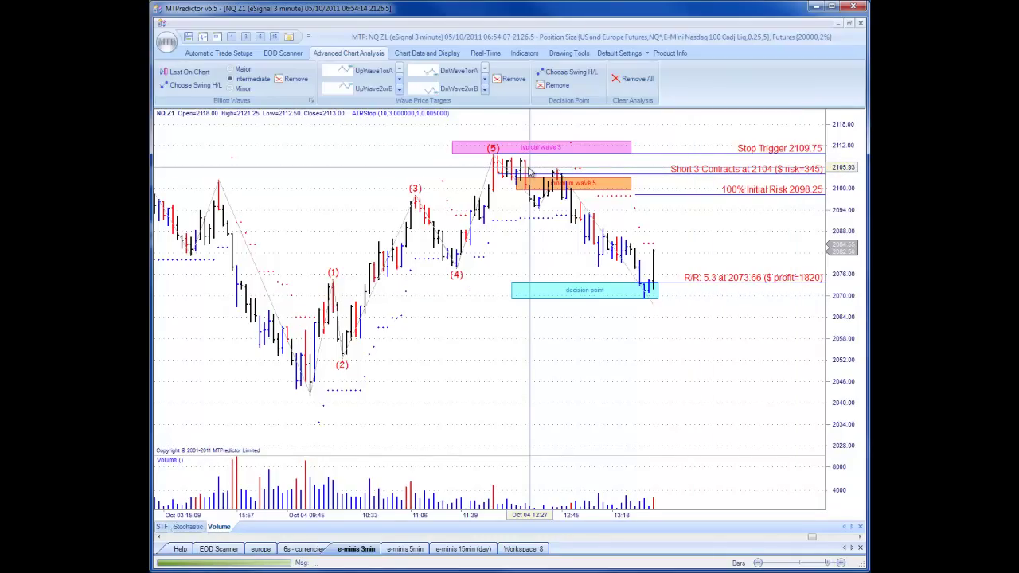
# - Clear the chart, then count the down wave 5 at the afternoon low and extend the pink bar left
pyautogui.rightClick(537, 376)
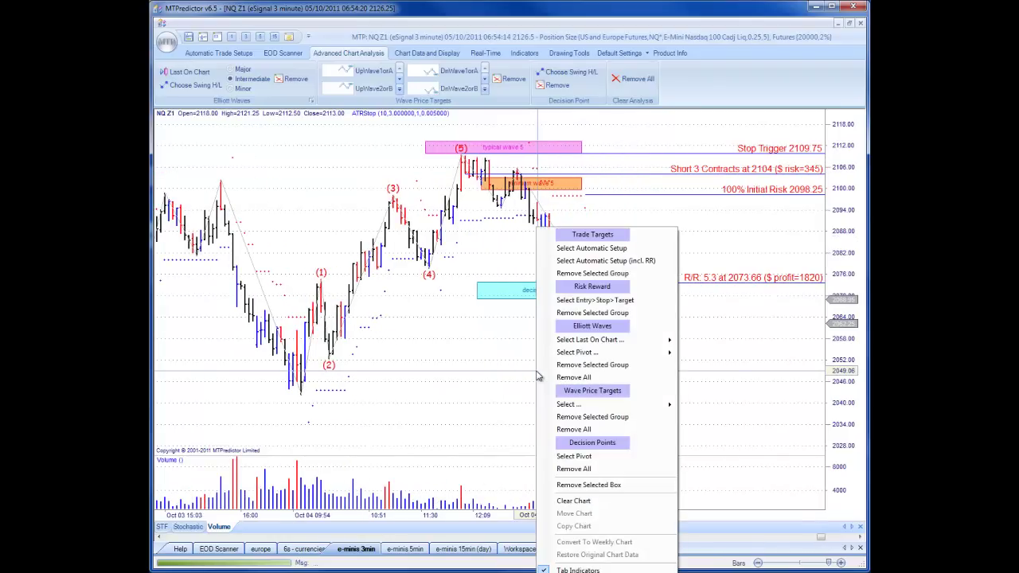
pyautogui.click(573, 500)
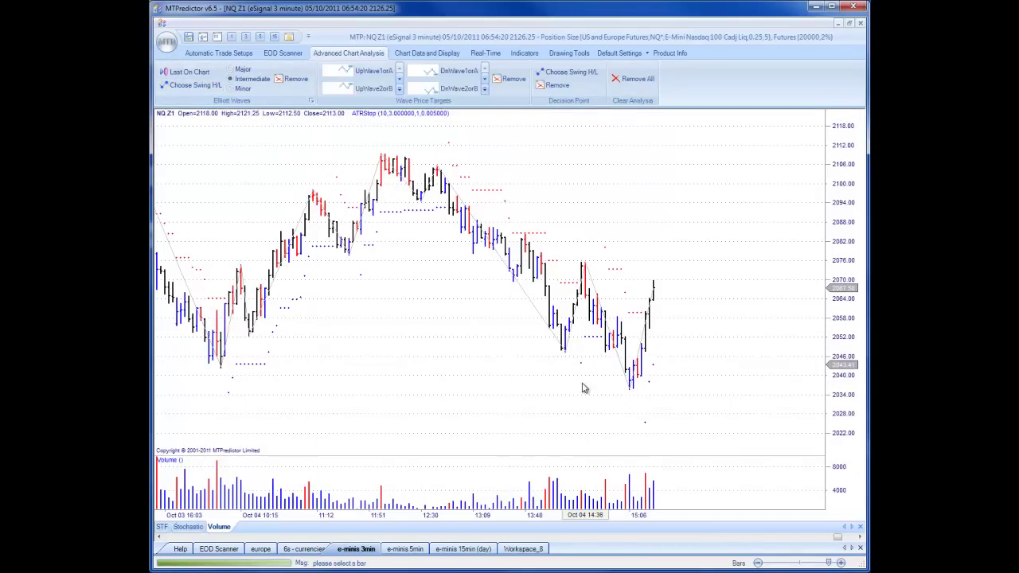
pyautogui.click(630, 392)
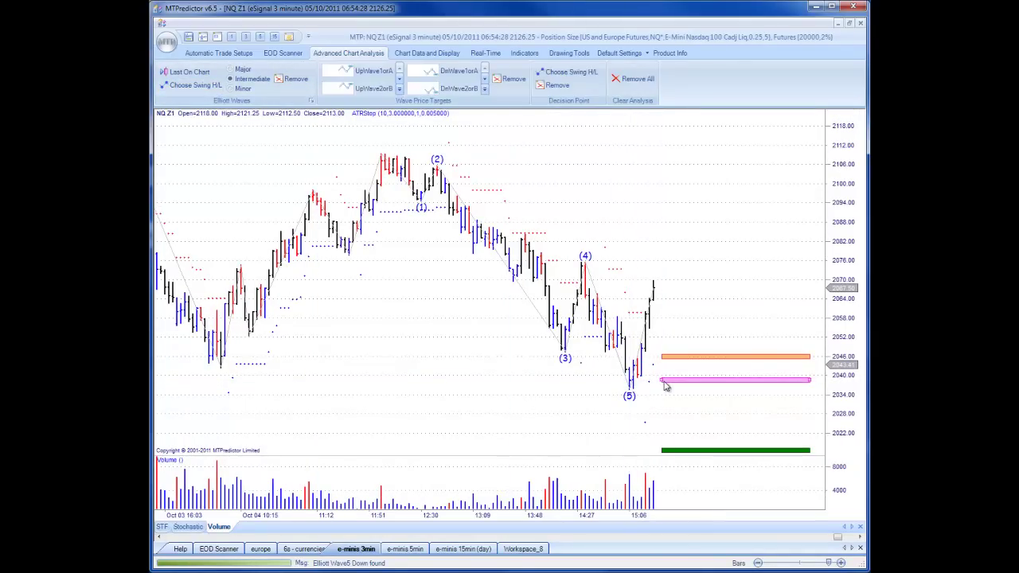
pyautogui.moveTo(662, 381); pyautogui.dragTo(574, 389)
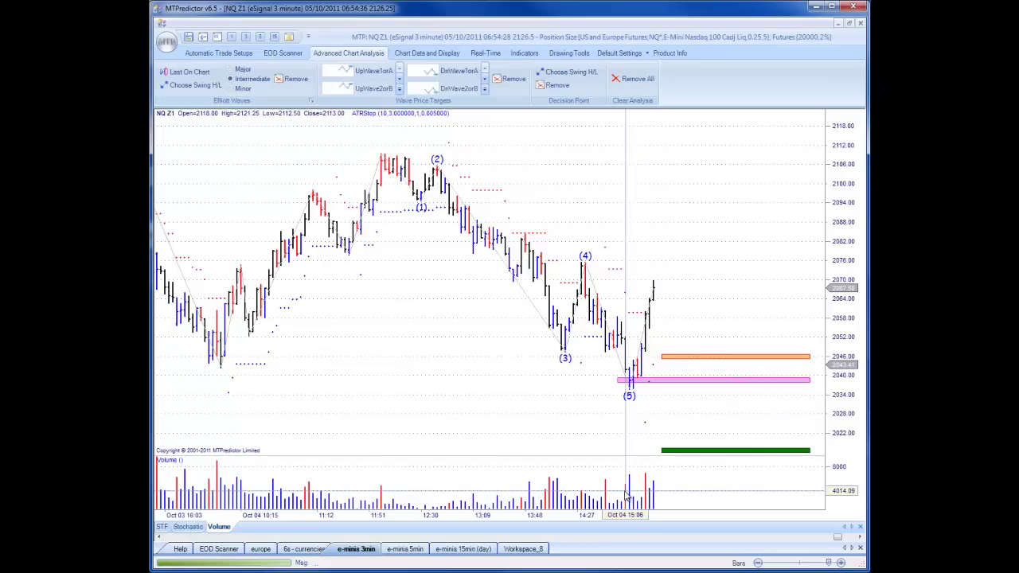
# - Show Stochastic in the lower pane and place a decision point near 2084
pyautogui.click(188, 527)
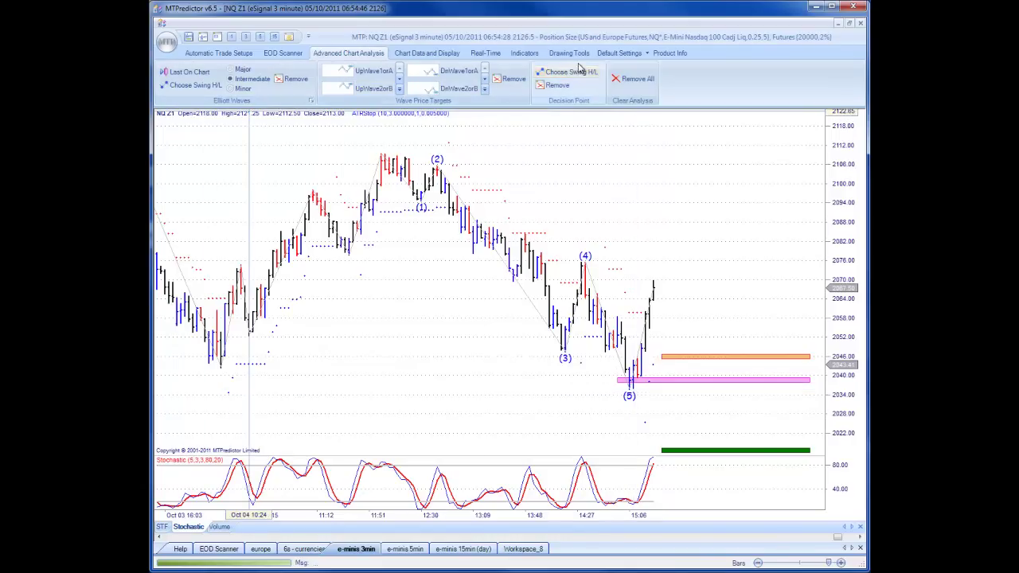
pyautogui.click(588, 239)
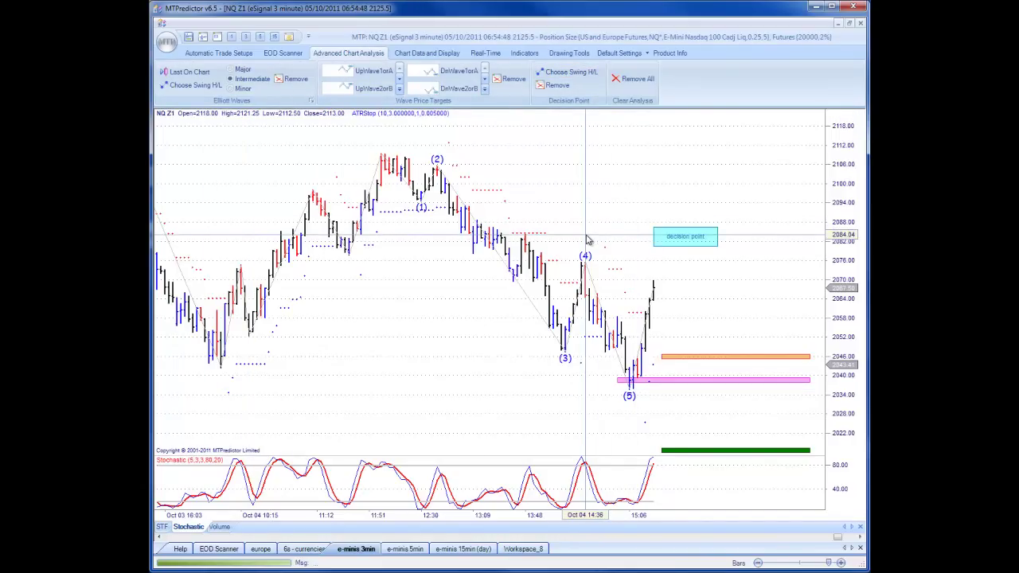
pyautogui.rightClick(590, 213)
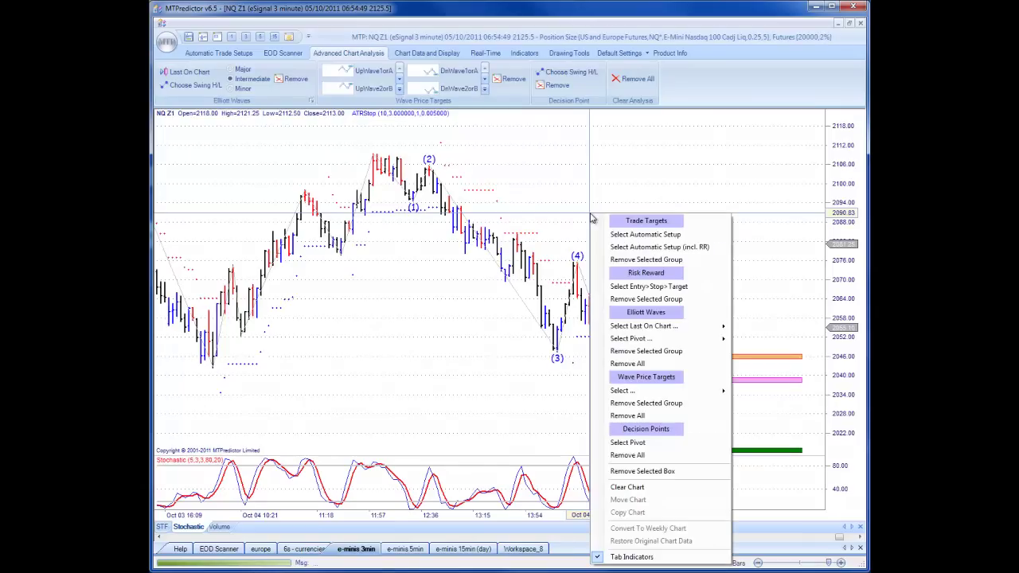
# - Finish the long 2-contract plan targeting 2080.82 (R/R 5) and count the earlier rally as wave 5 up
pyautogui.click(640, 287)
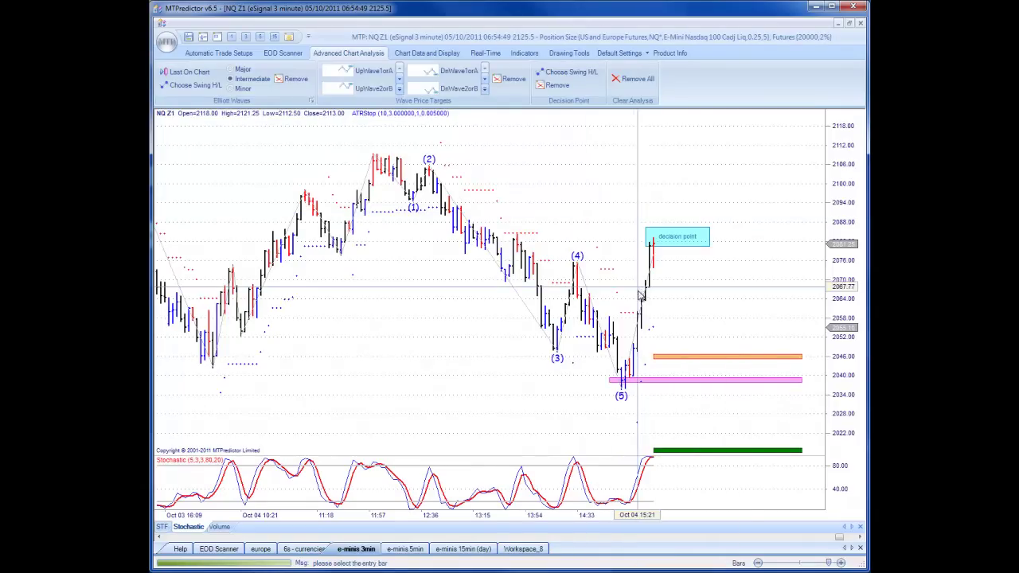
pyautogui.click(641, 367)
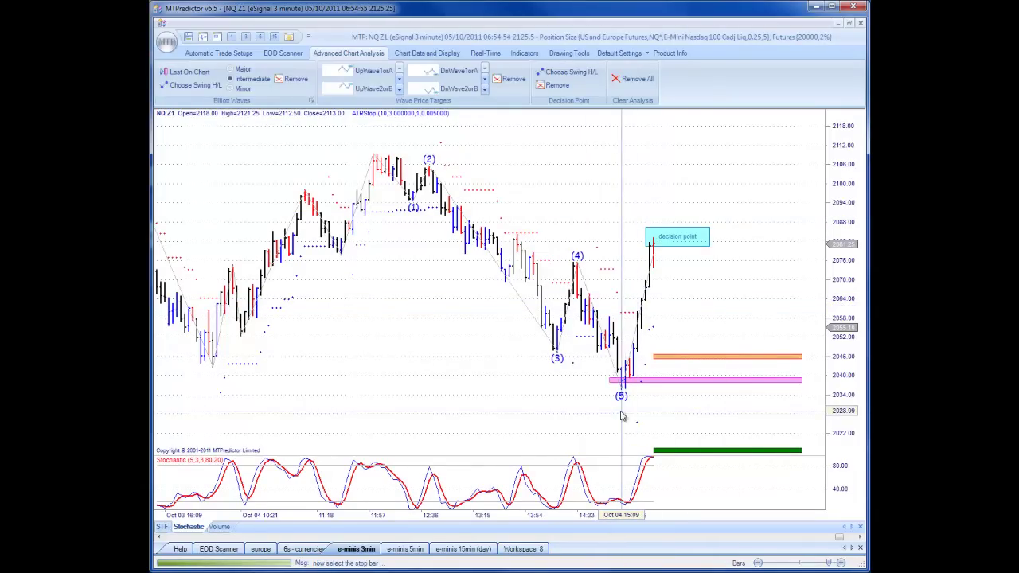
pyautogui.click(654, 240)
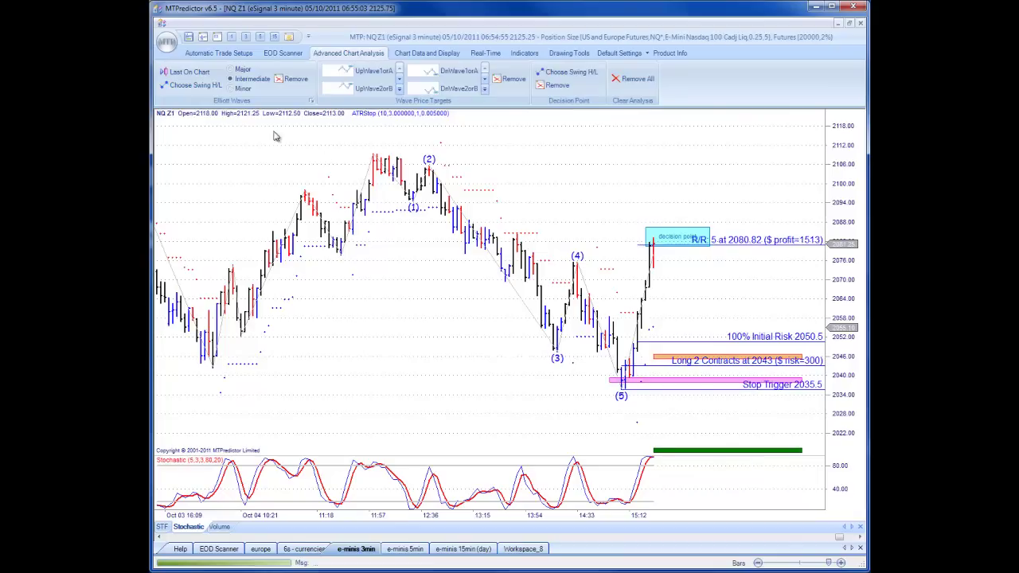
pyautogui.click(209, 85)
pyautogui.click(377, 158)
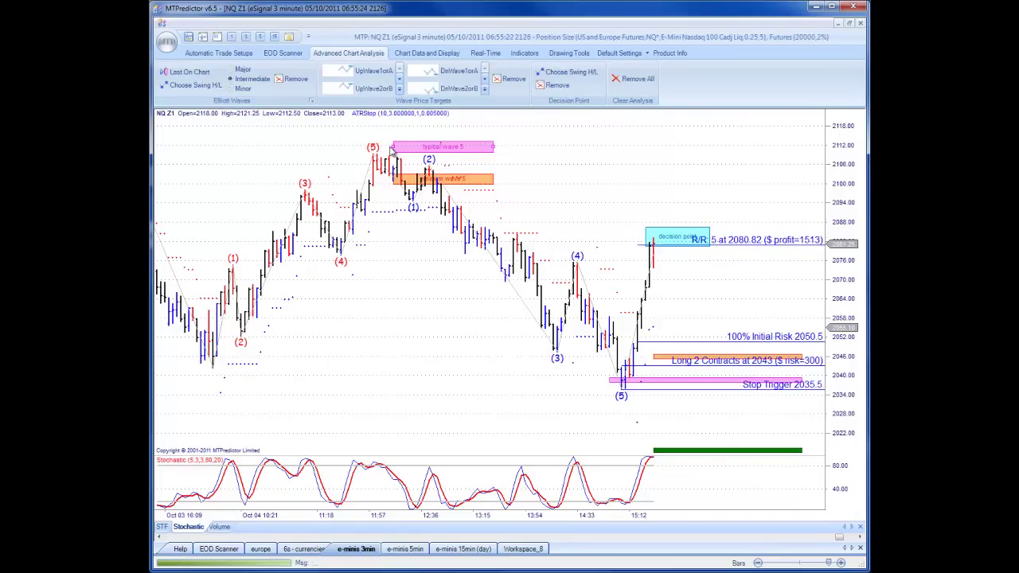
# - Drag the left edge of the pink 'typical wave 5' box farther left over the rally
pyautogui.moveTo(394, 149); pyautogui.dragTo(347, 151)
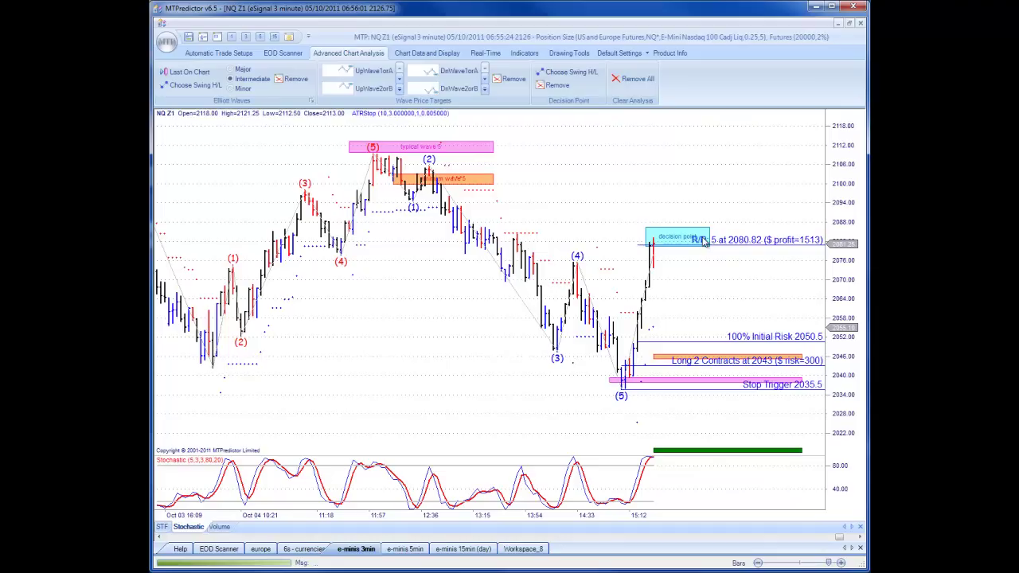
# - Scroll to the later rally bars and switch the lower pane to the STF histogram
pyautogui.scroll(-5, 438, 390)
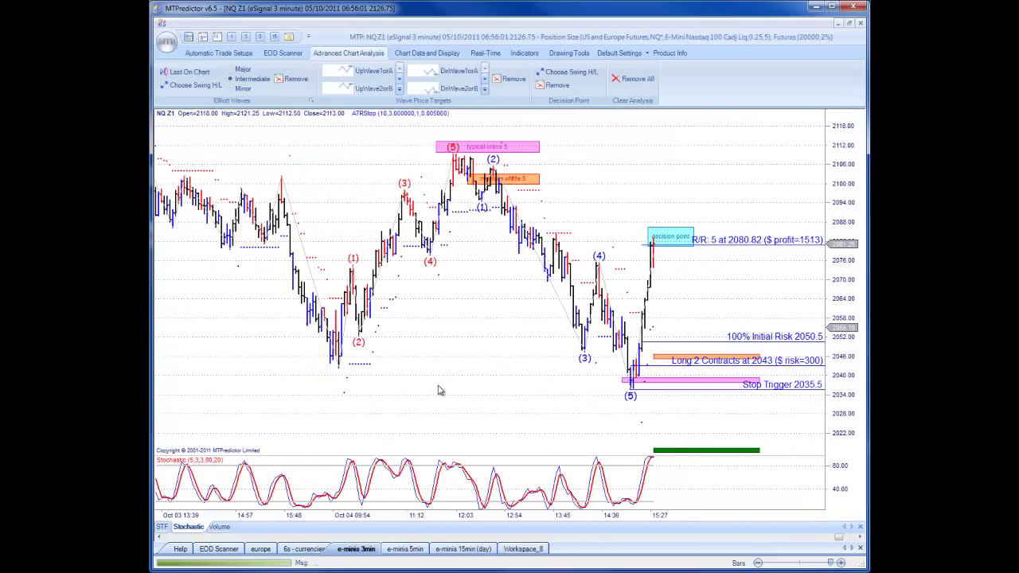
pyautogui.hscroll(3, 498, 371)
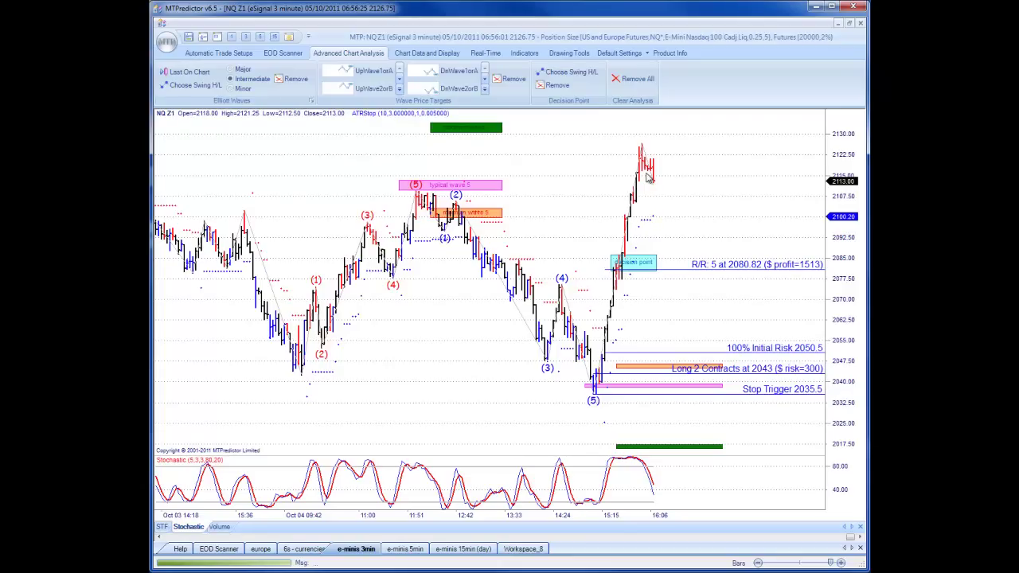
pyautogui.click(164, 529)
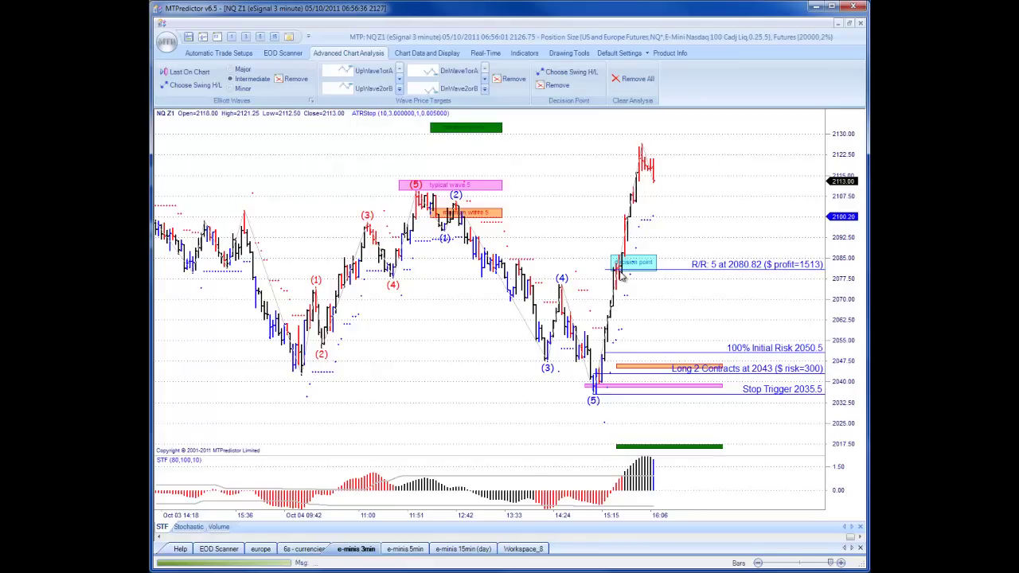
# - Plot a long plan from the wave 5 low targeting 2112.98 and widen the decision point zone left
pyautogui.scroll(2, 622, 276)
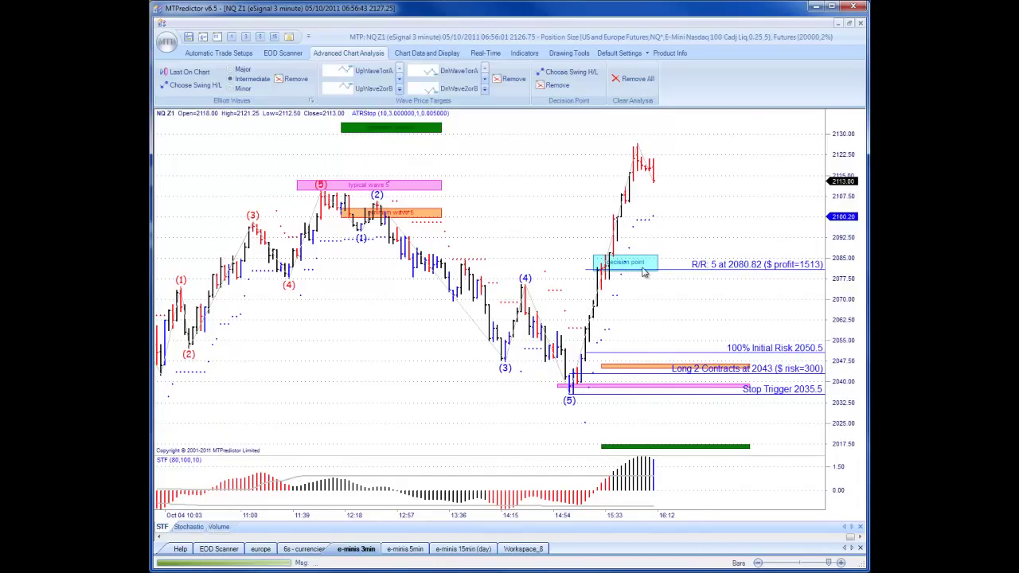
pyautogui.rightClick(356, 327)
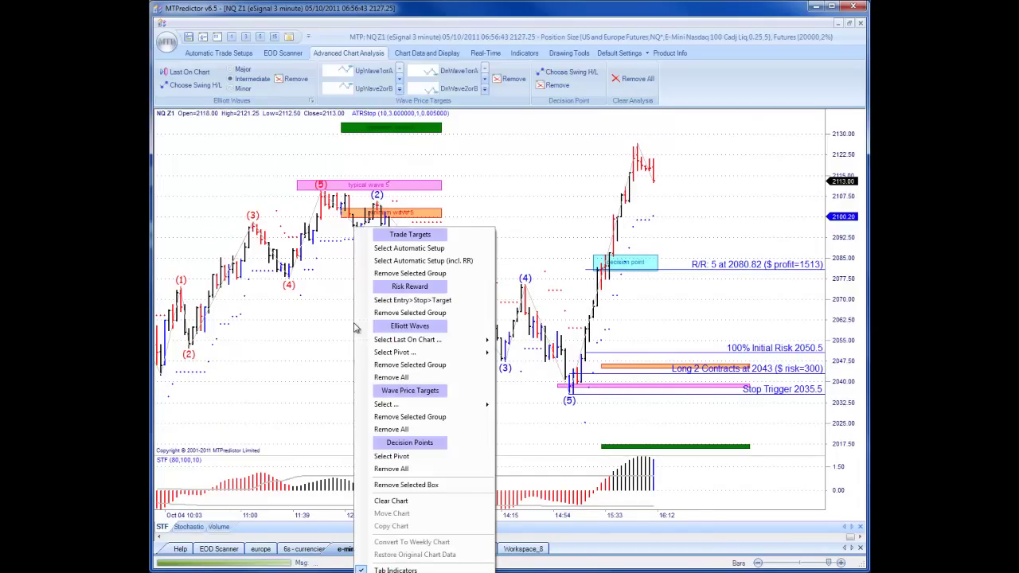
pyautogui.click(406, 300)
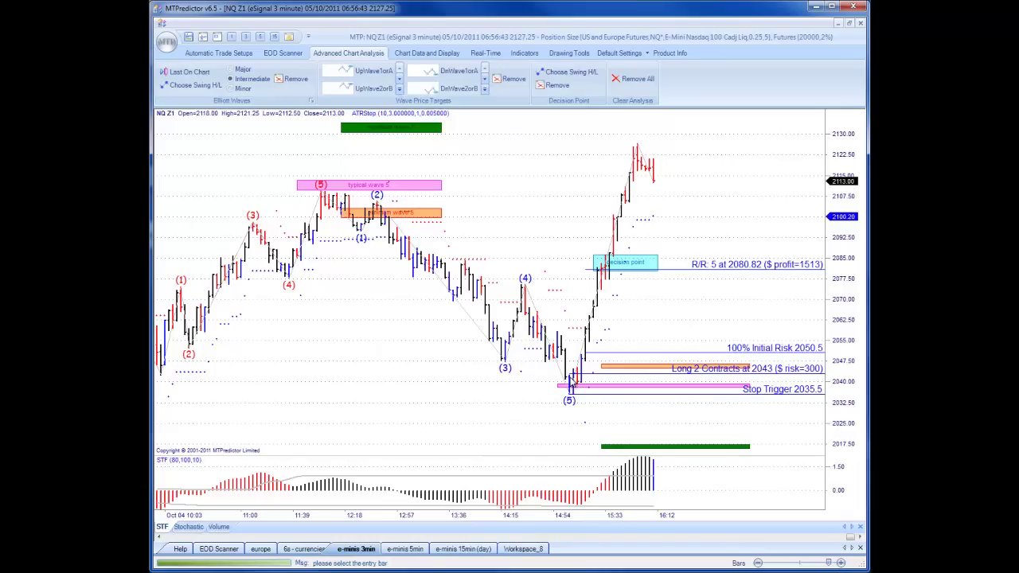
pyautogui.click(571, 382)
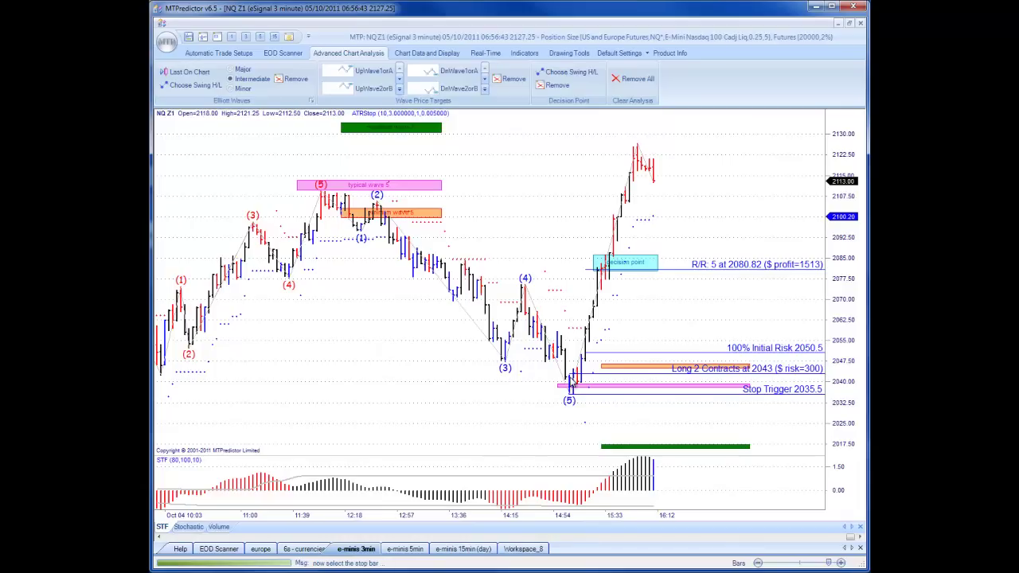
pyautogui.click(657, 182)
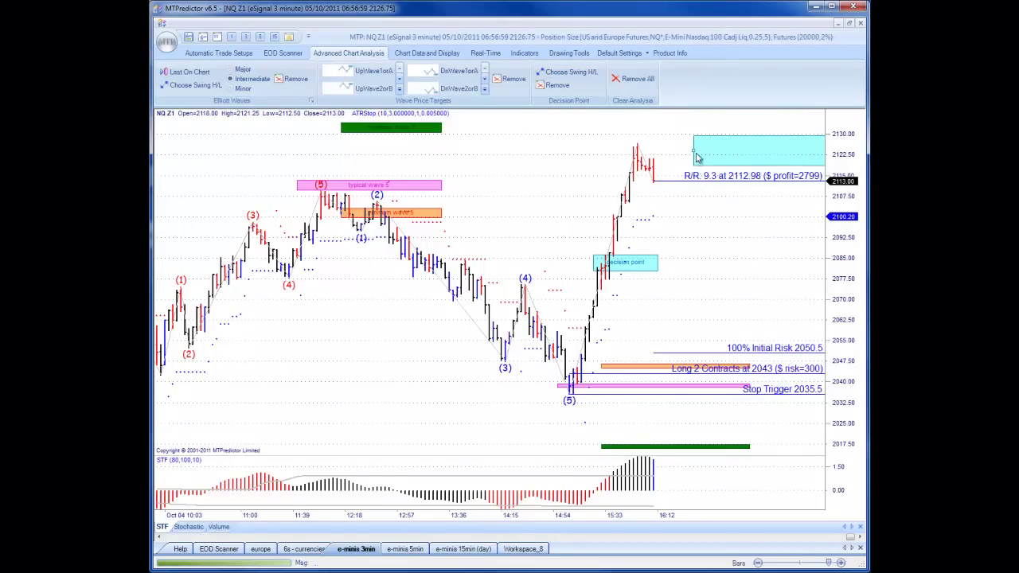
pyautogui.moveTo(698, 157); pyautogui.dragTo(602, 156)
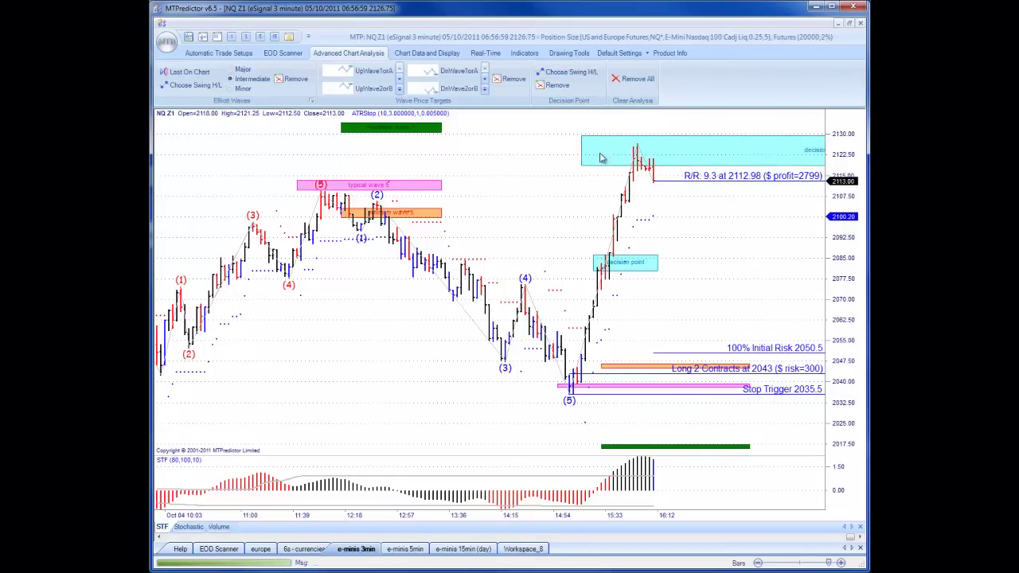
# - Redo the trade plan with the target raised to 2117.96 for R/R 10
pyautogui.rightClick(532, 221)
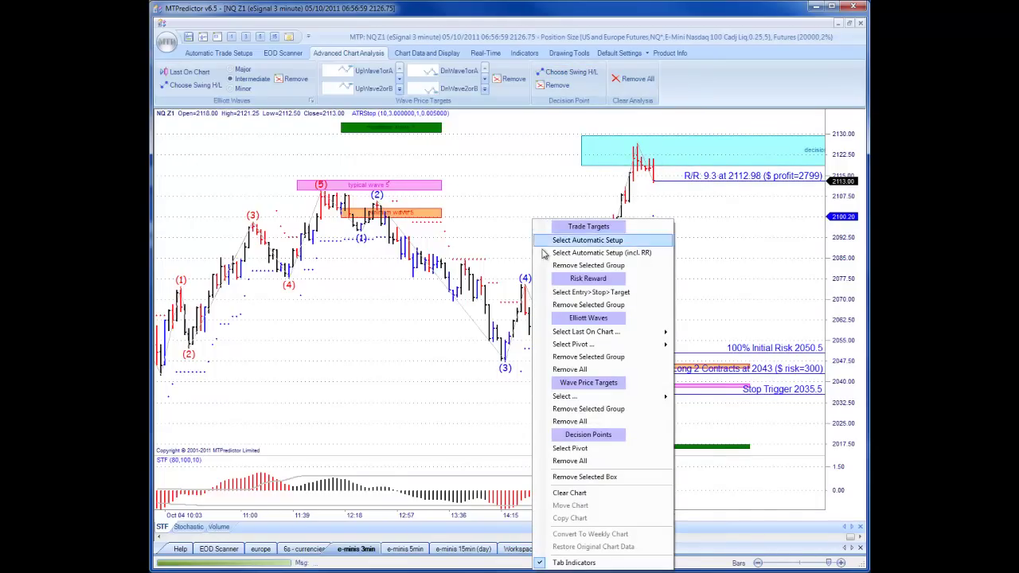
pyautogui.click(580, 293)
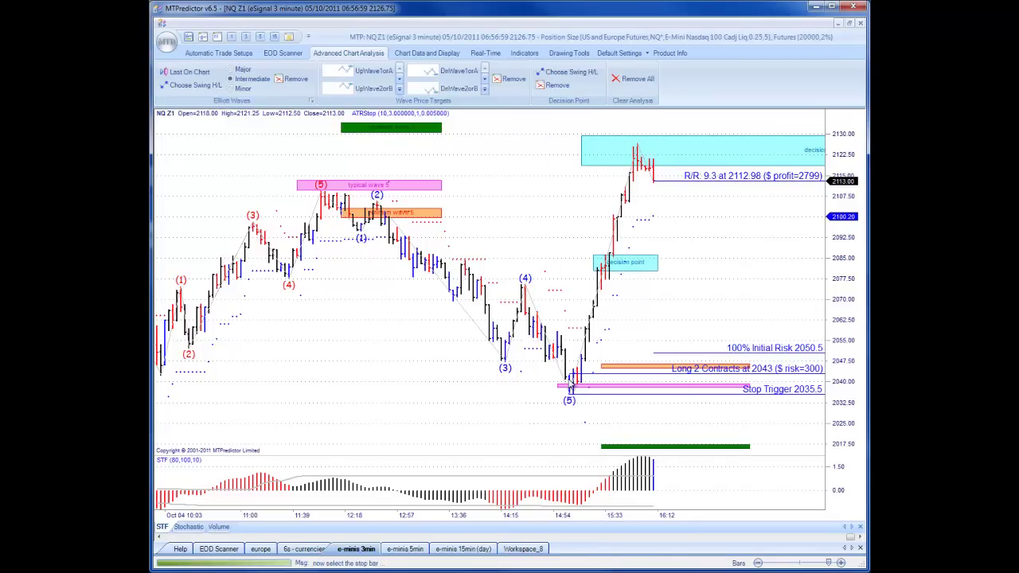
pyautogui.click(615, 173)
pyautogui.click(615, 173)
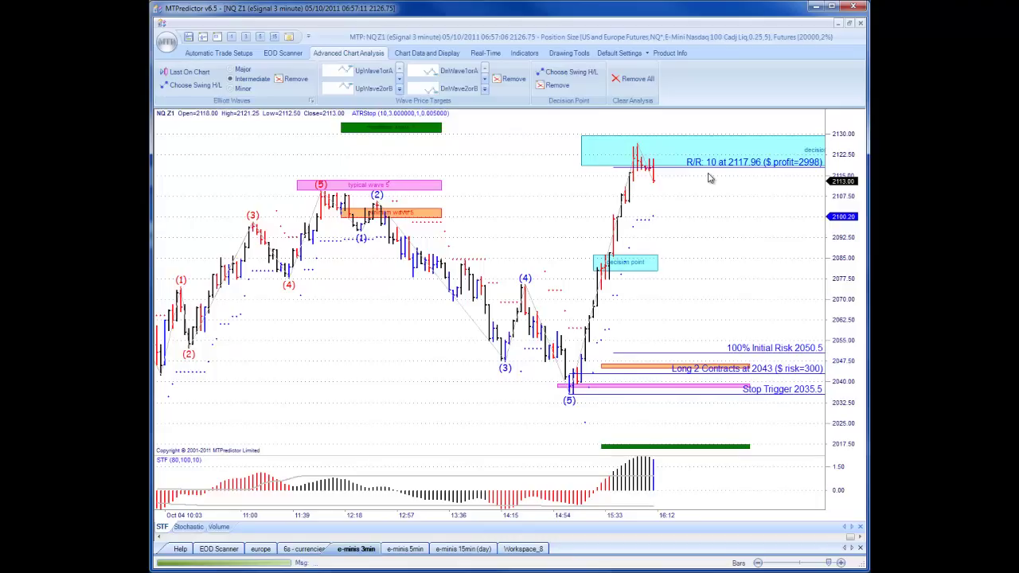
pyautogui.scroll(-2, 711, 178)
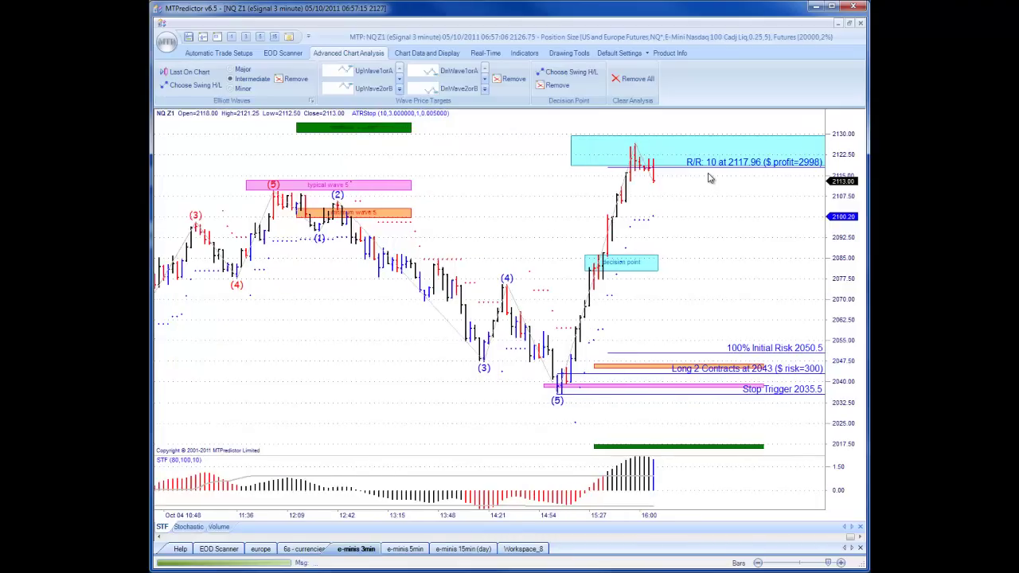
pyautogui.scroll(-1, 710, 179)
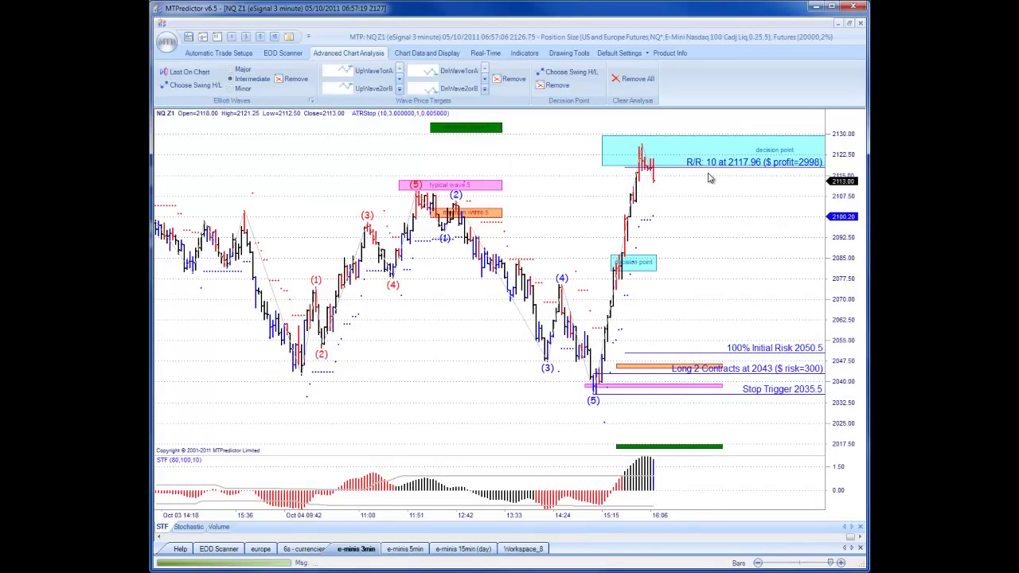
# - Clear all annotations, re-mark wave 5 up from its top, and add a widened decision point below it
pyautogui.rightClick(549, 212)
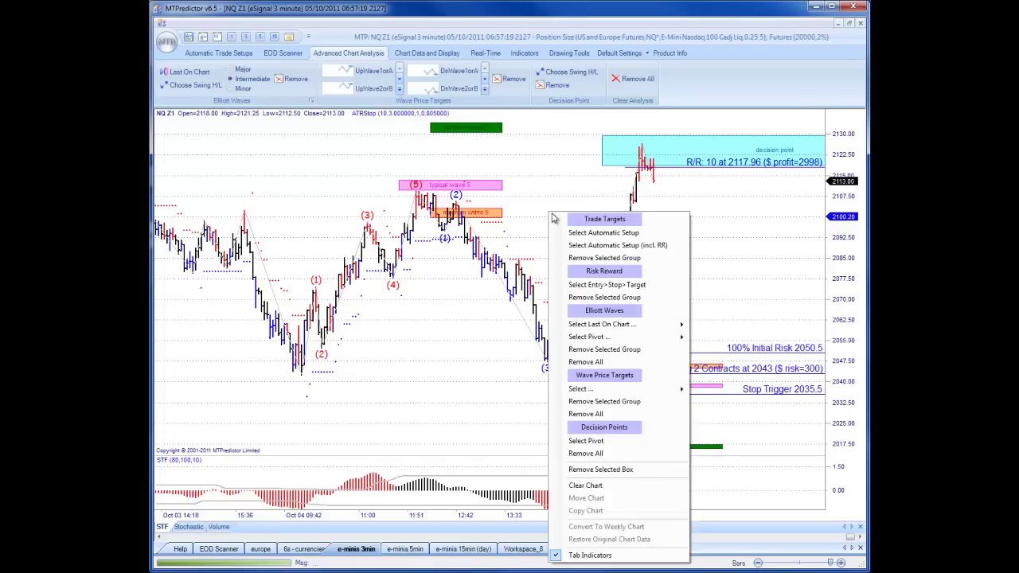
pyautogui.click(591, 485)
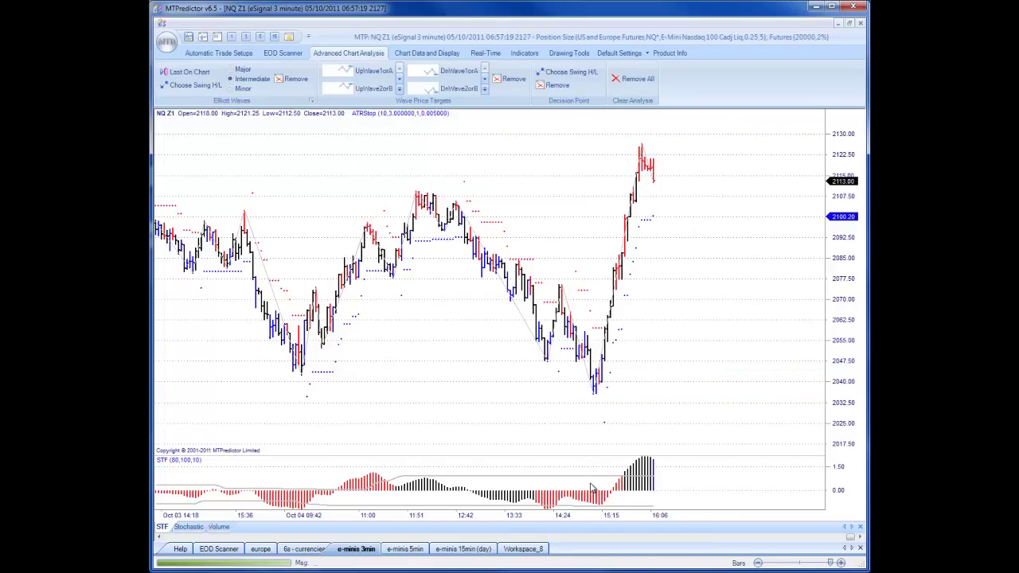
pyautogui.click(191, 85)
pyautogui.click(371, 201)
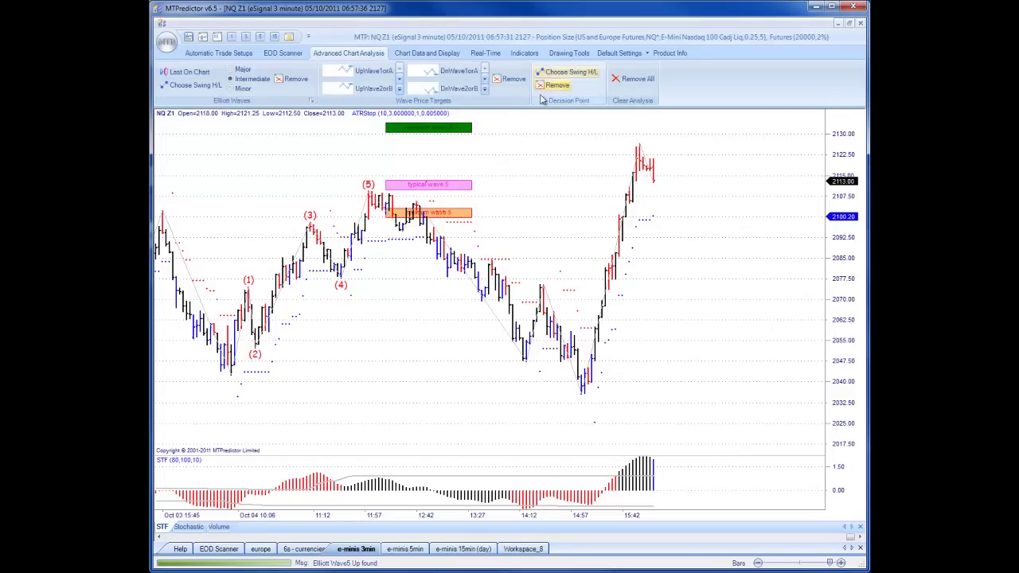
pyautogui.click(390, 291)
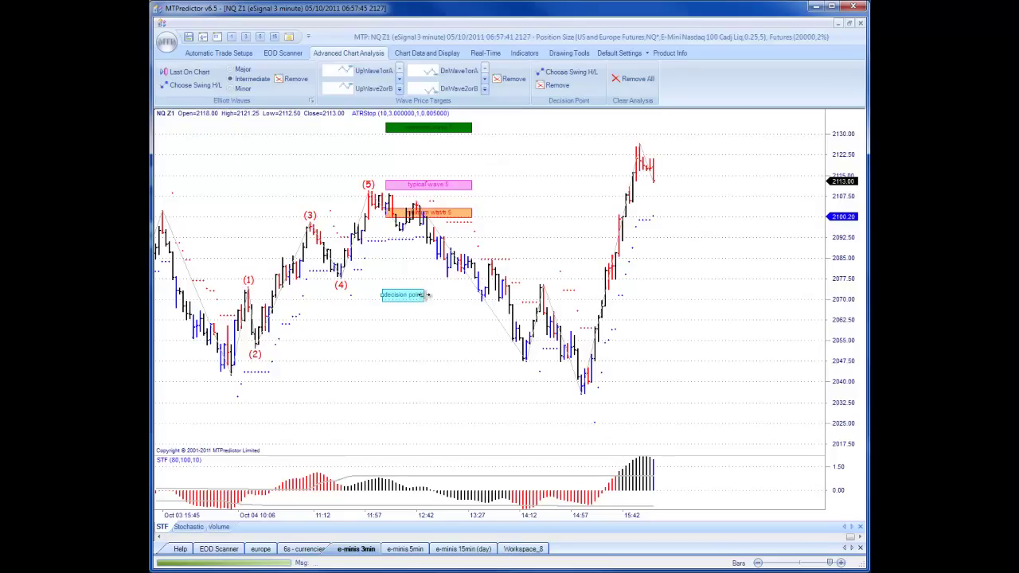
pyautogui.moveTo(425, 296); pyautogui.dragTo(535, 294)
# - Plan a 3-contract short at 2104 with stop 2109.75 and target 2073.77 (R/R 5.3)
pyautogui.rightClick(553, 232)
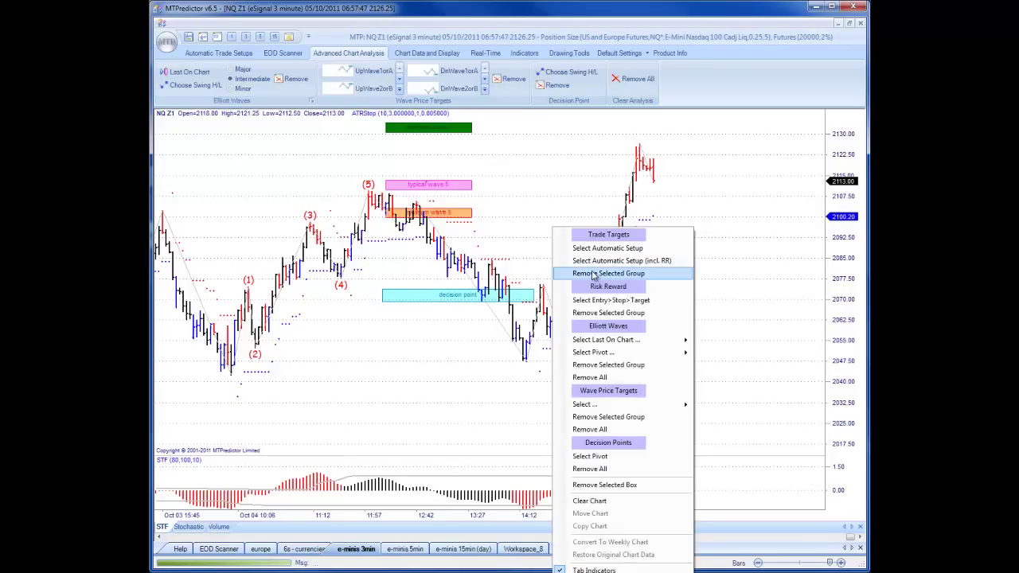
pyautogui.click(596, 300)
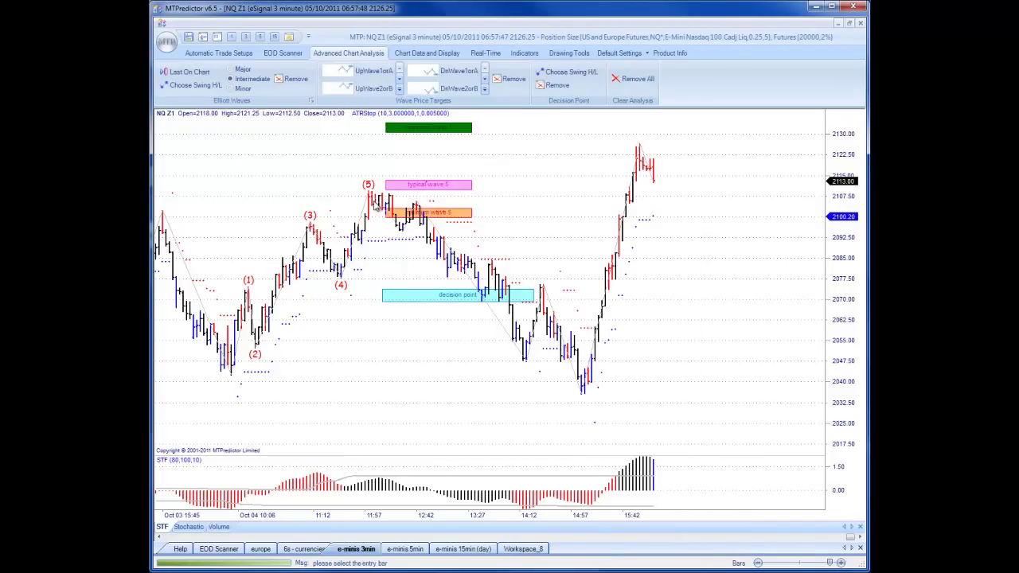
pyautogui.click(376, 205)
pyautogui.click(376, 209)
pyautogui.click(441, 294)
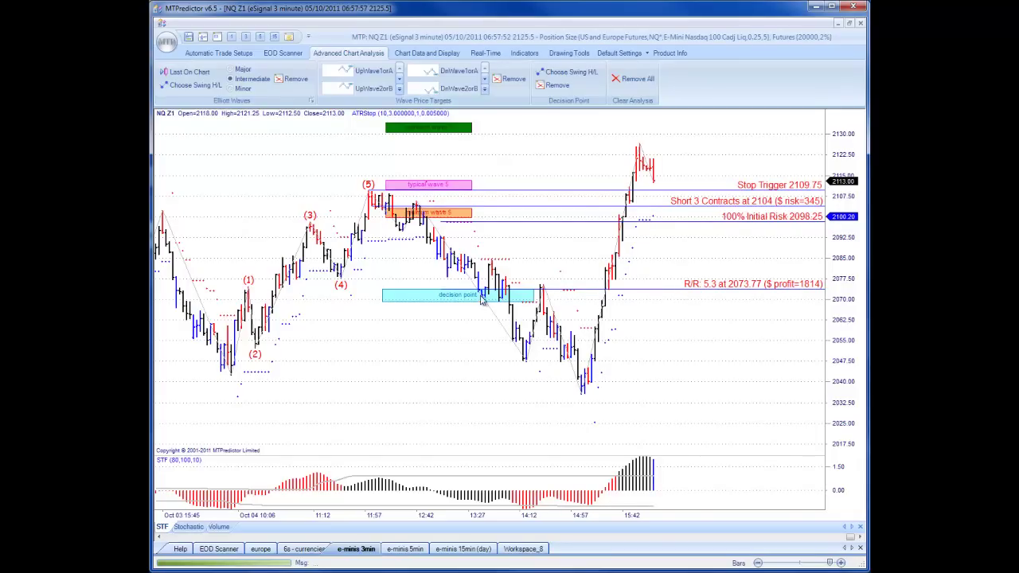
# - Mark wave 5 down from the low bar and stretch its magenta target bar near 2038 leftward
pyautogui.rightClick(541, 226)
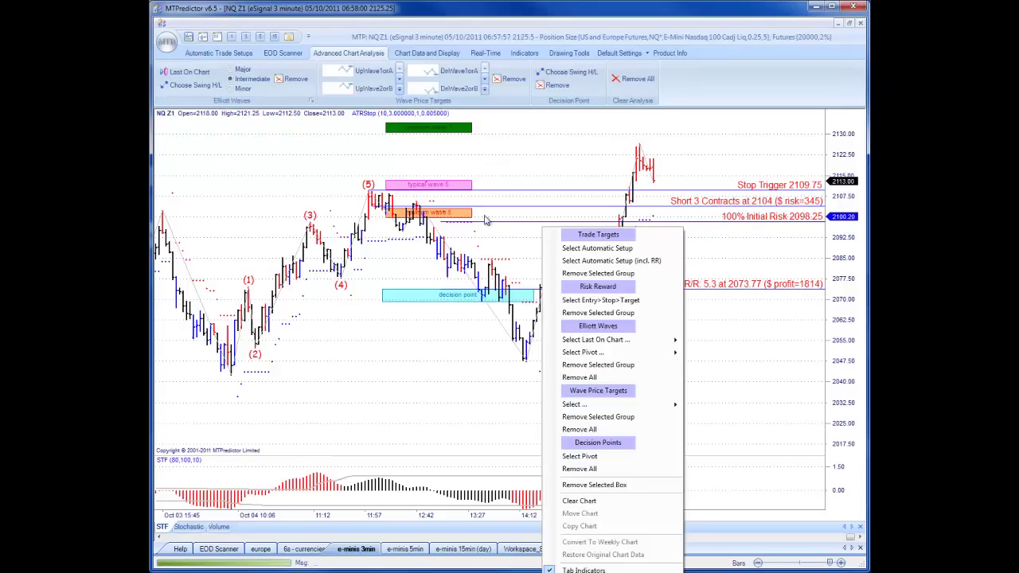
pyautogui.click(573, 352)
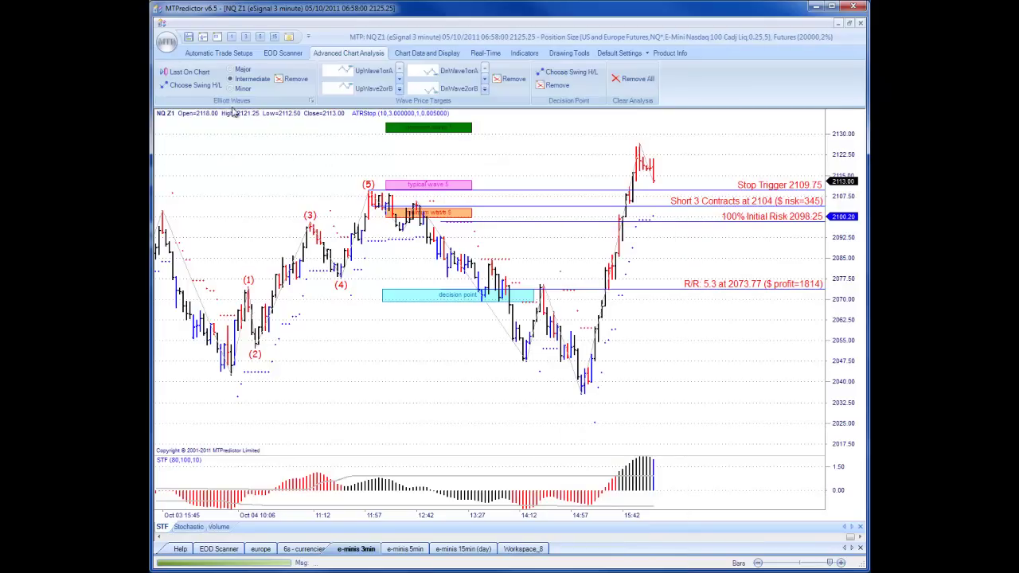
pyautogui.click(582, 394)
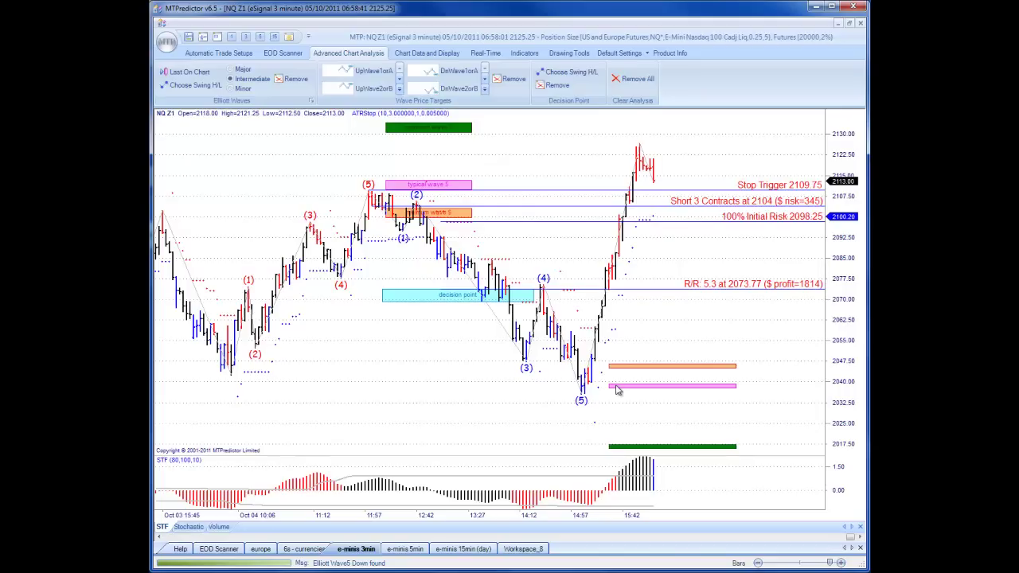
pyautogui.moveTo(609, 387); pyautogui.dragTo(557, 386)
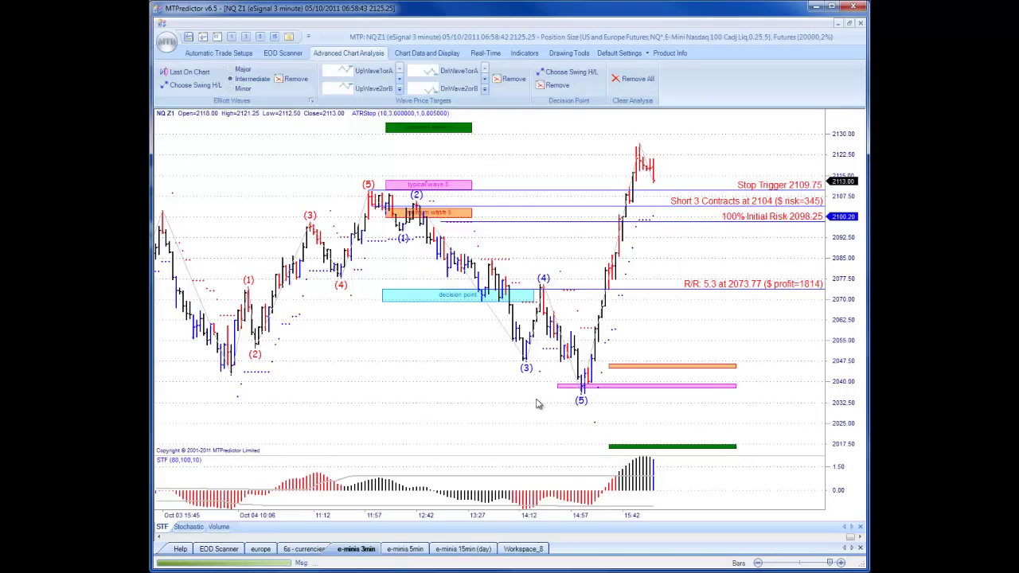